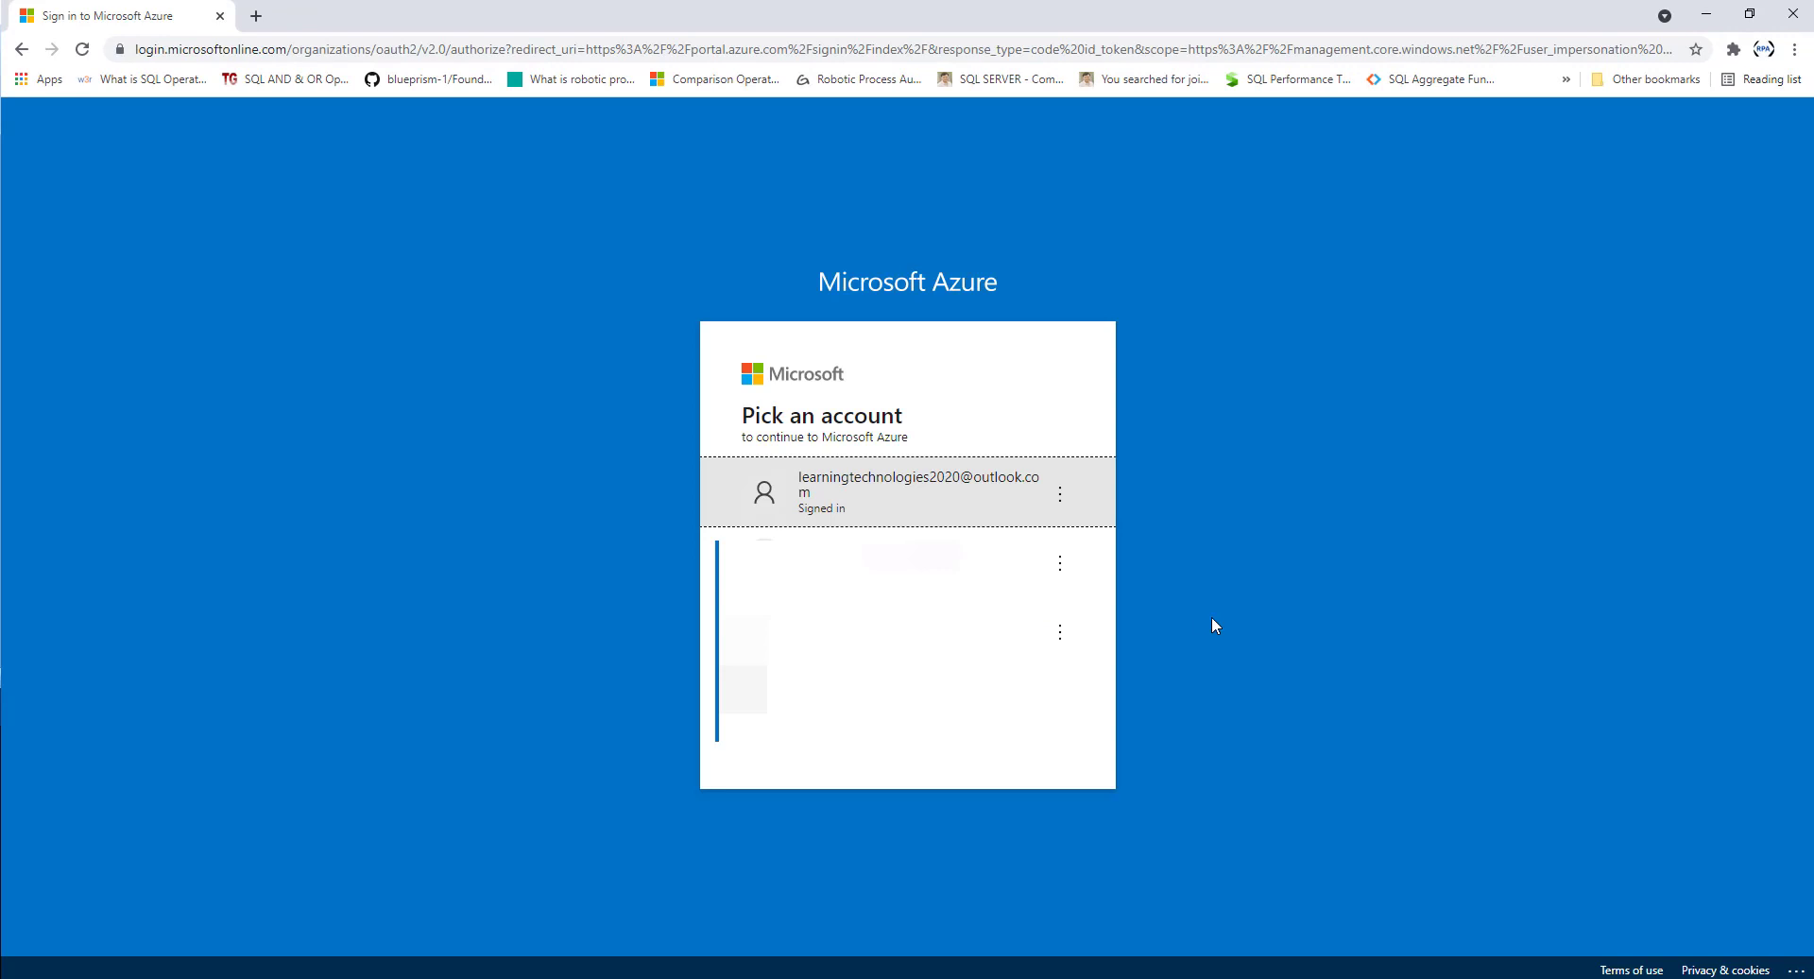
Sign in to the Azure portal with the already signed-in Outlook account and open Cognitive Services.
{"action": "left_click", "coordinate": [955, 502]}
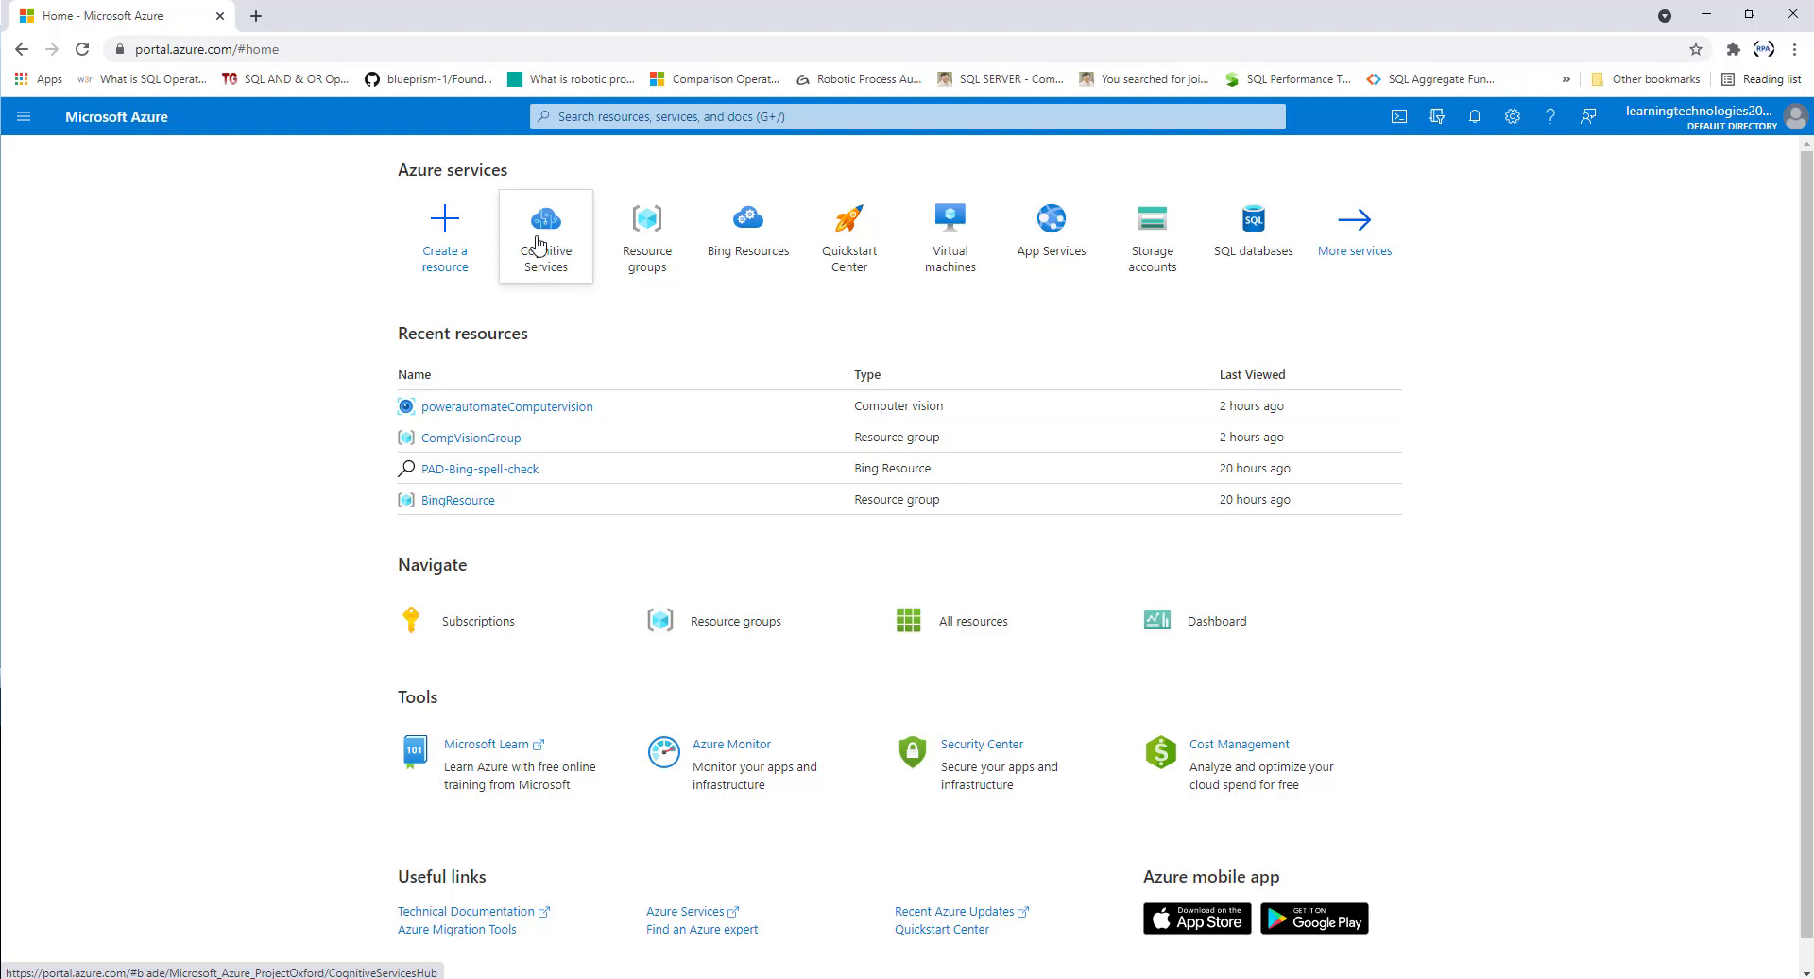
{"action": "left_click", "coordinate": [588, 119]}
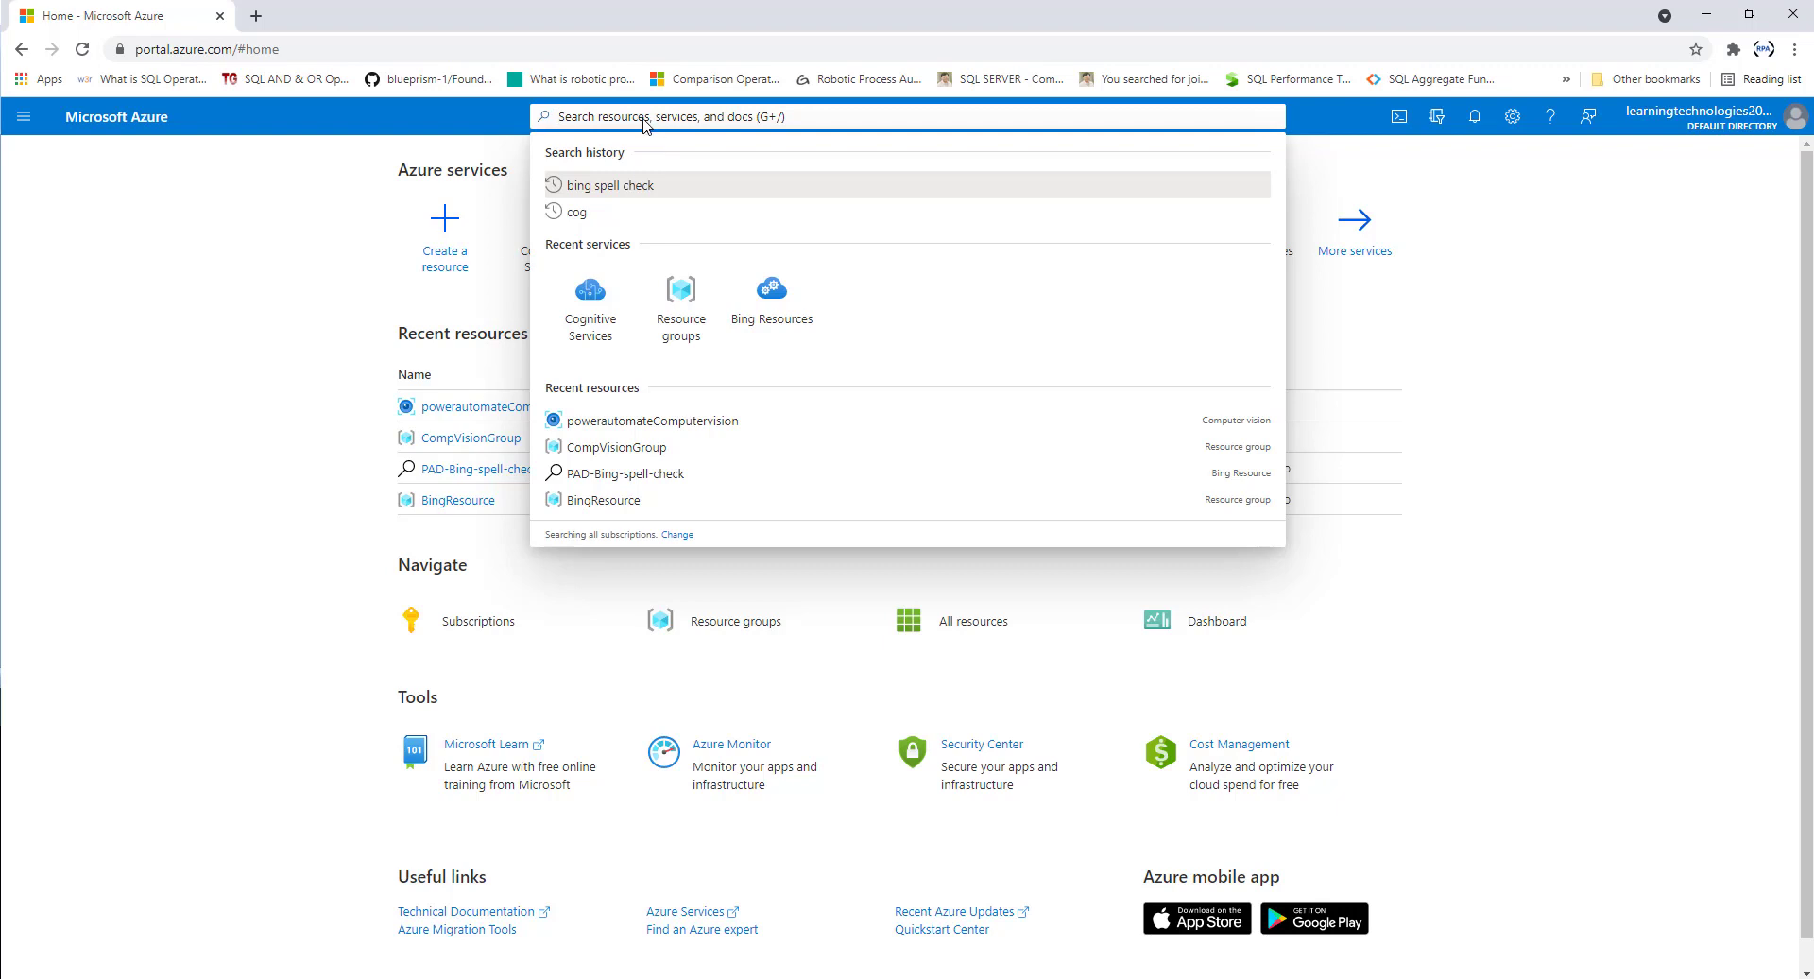
{"action": "left_click", "coordinate": [368, 299]}
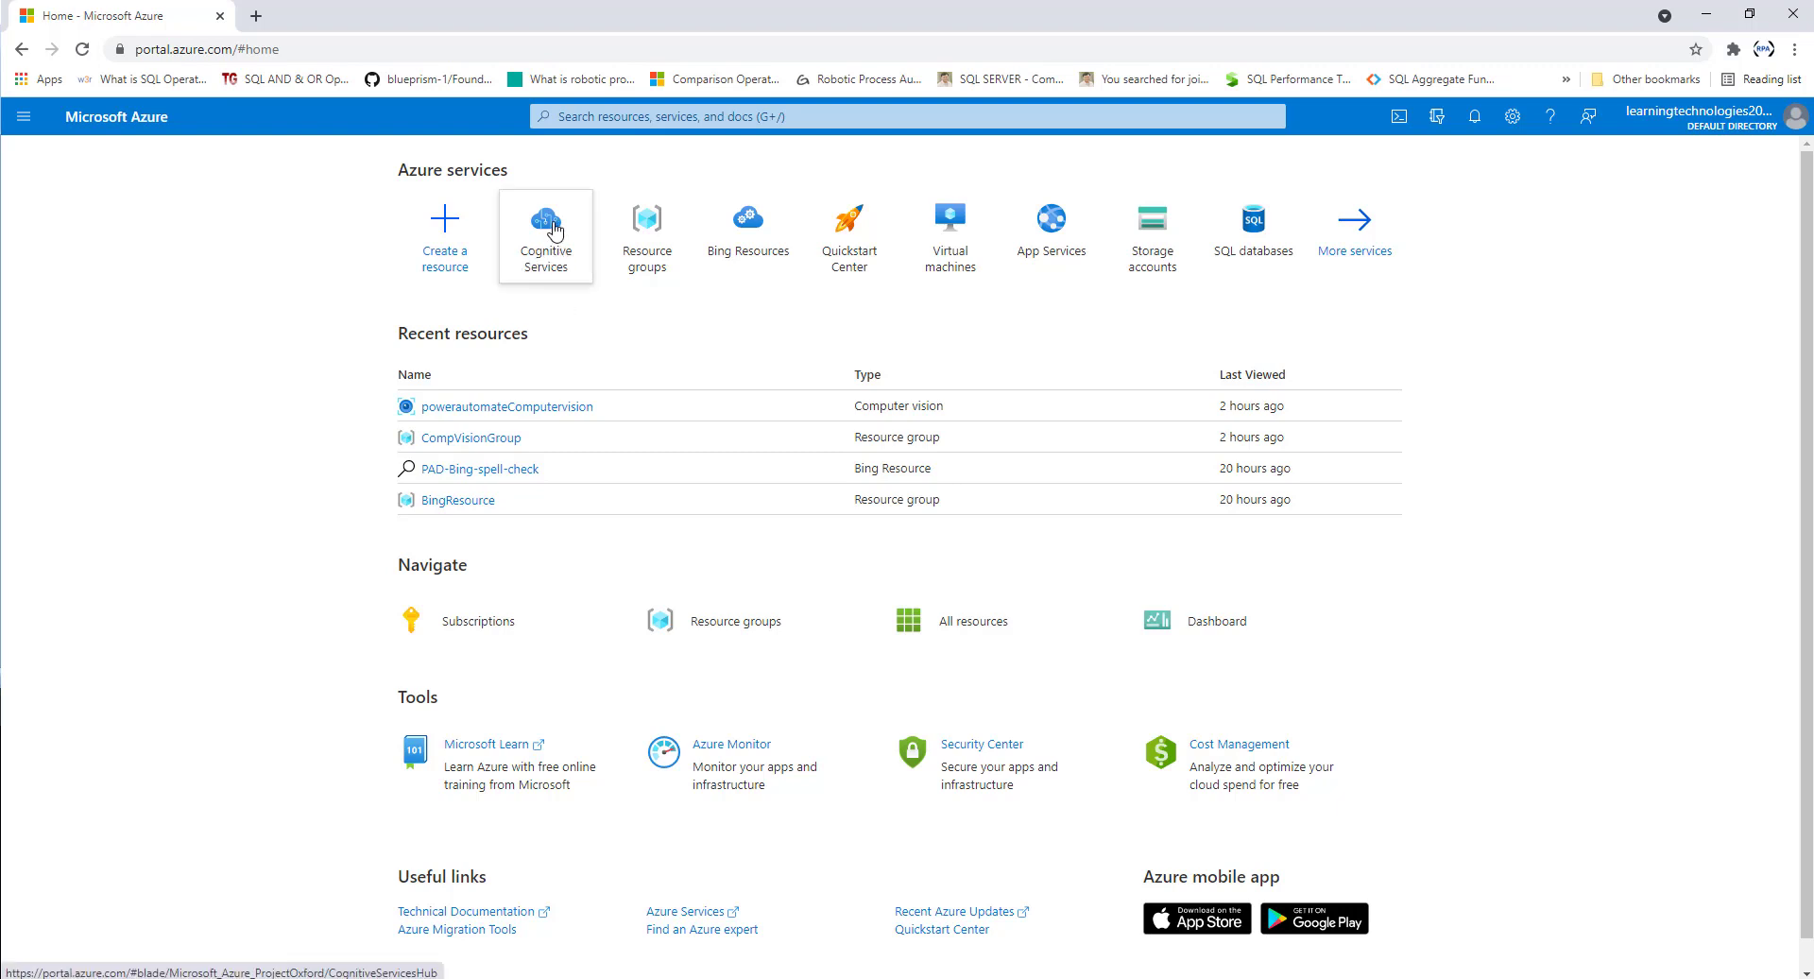
{"action": "left_click", "coordinate": [555, 233]}
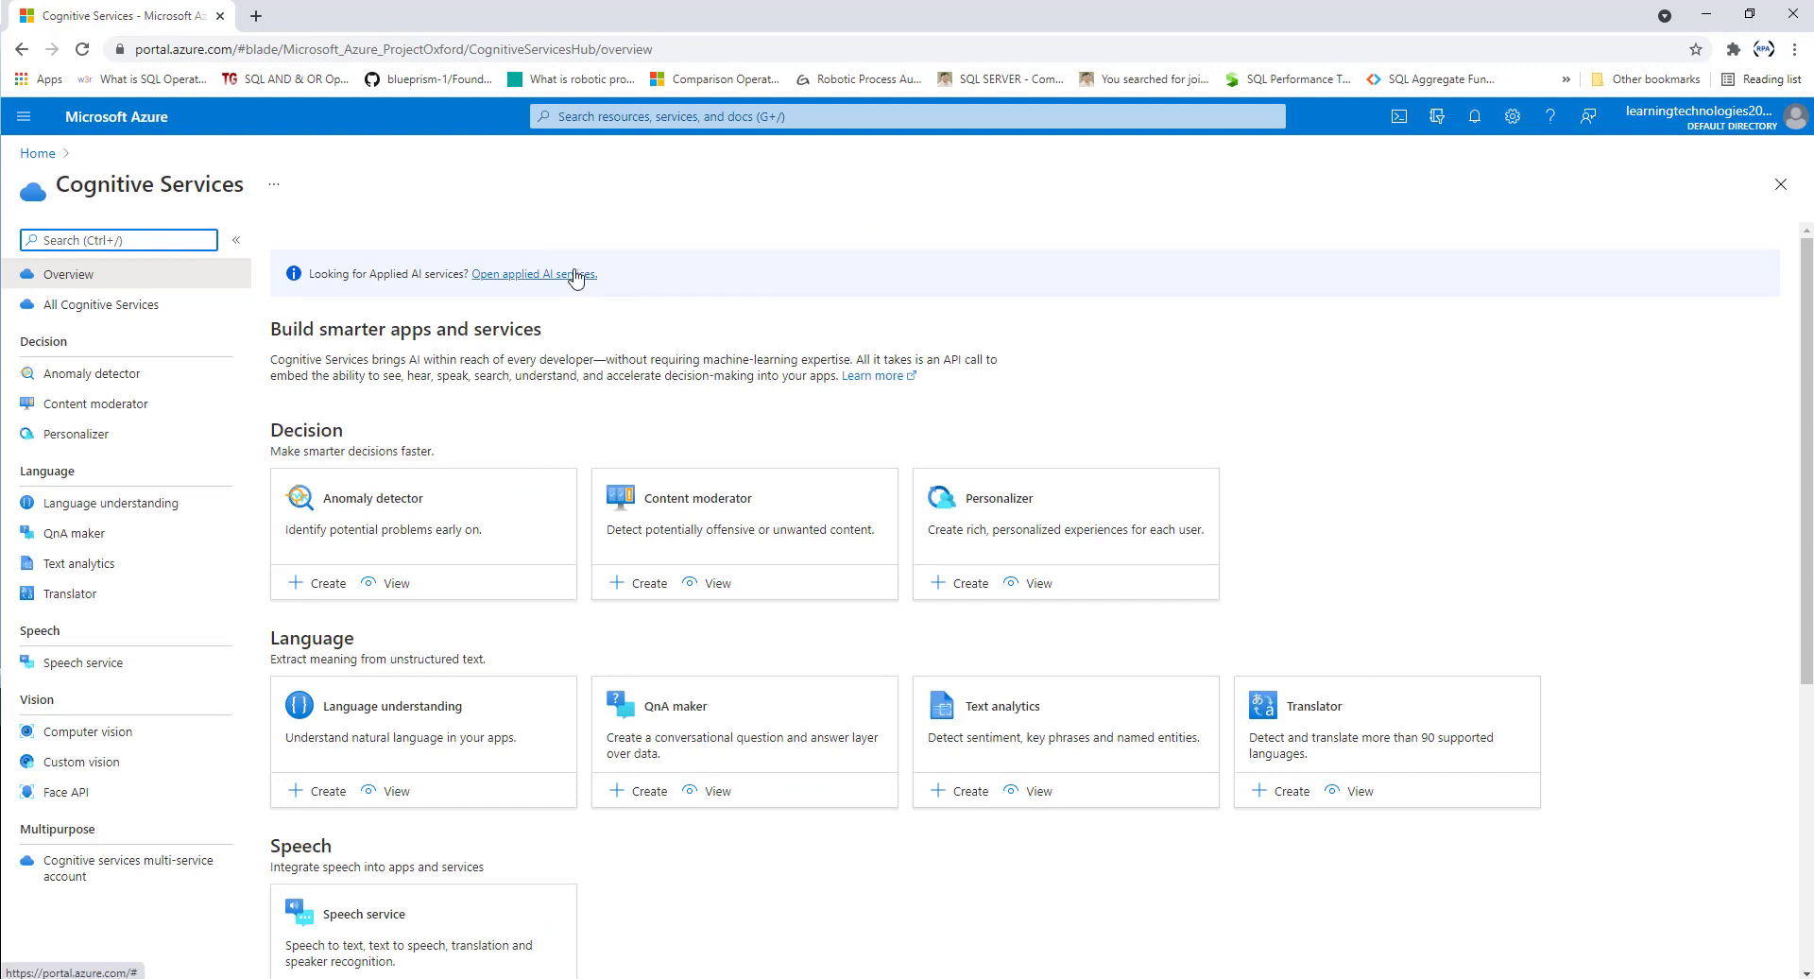
Search the portal for computer vision and start creating a Computer Vision resource from the Vision services.
{"action": "scroll", "coordinate": [441, 398], "scroll_direction": "down", "scroll_amount": 1}
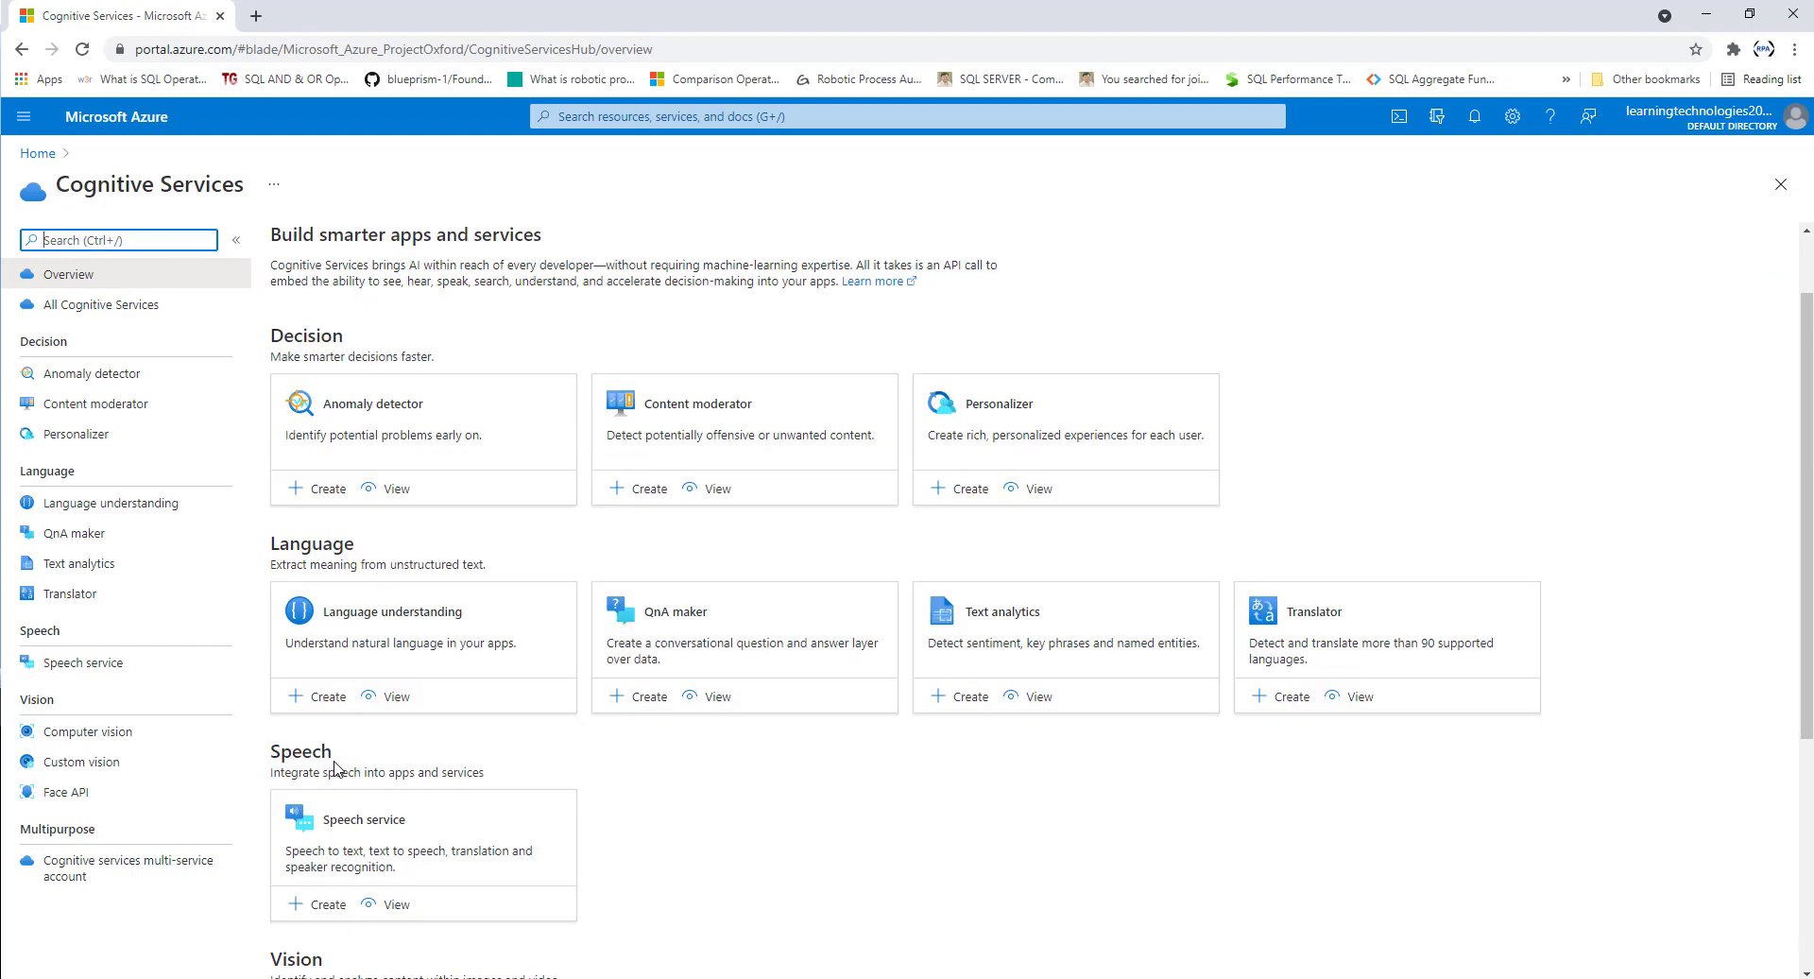
{"action": "scroll", "coordinate": [311, 851], "scroll_direction": "down", "scroll_amount": 2}
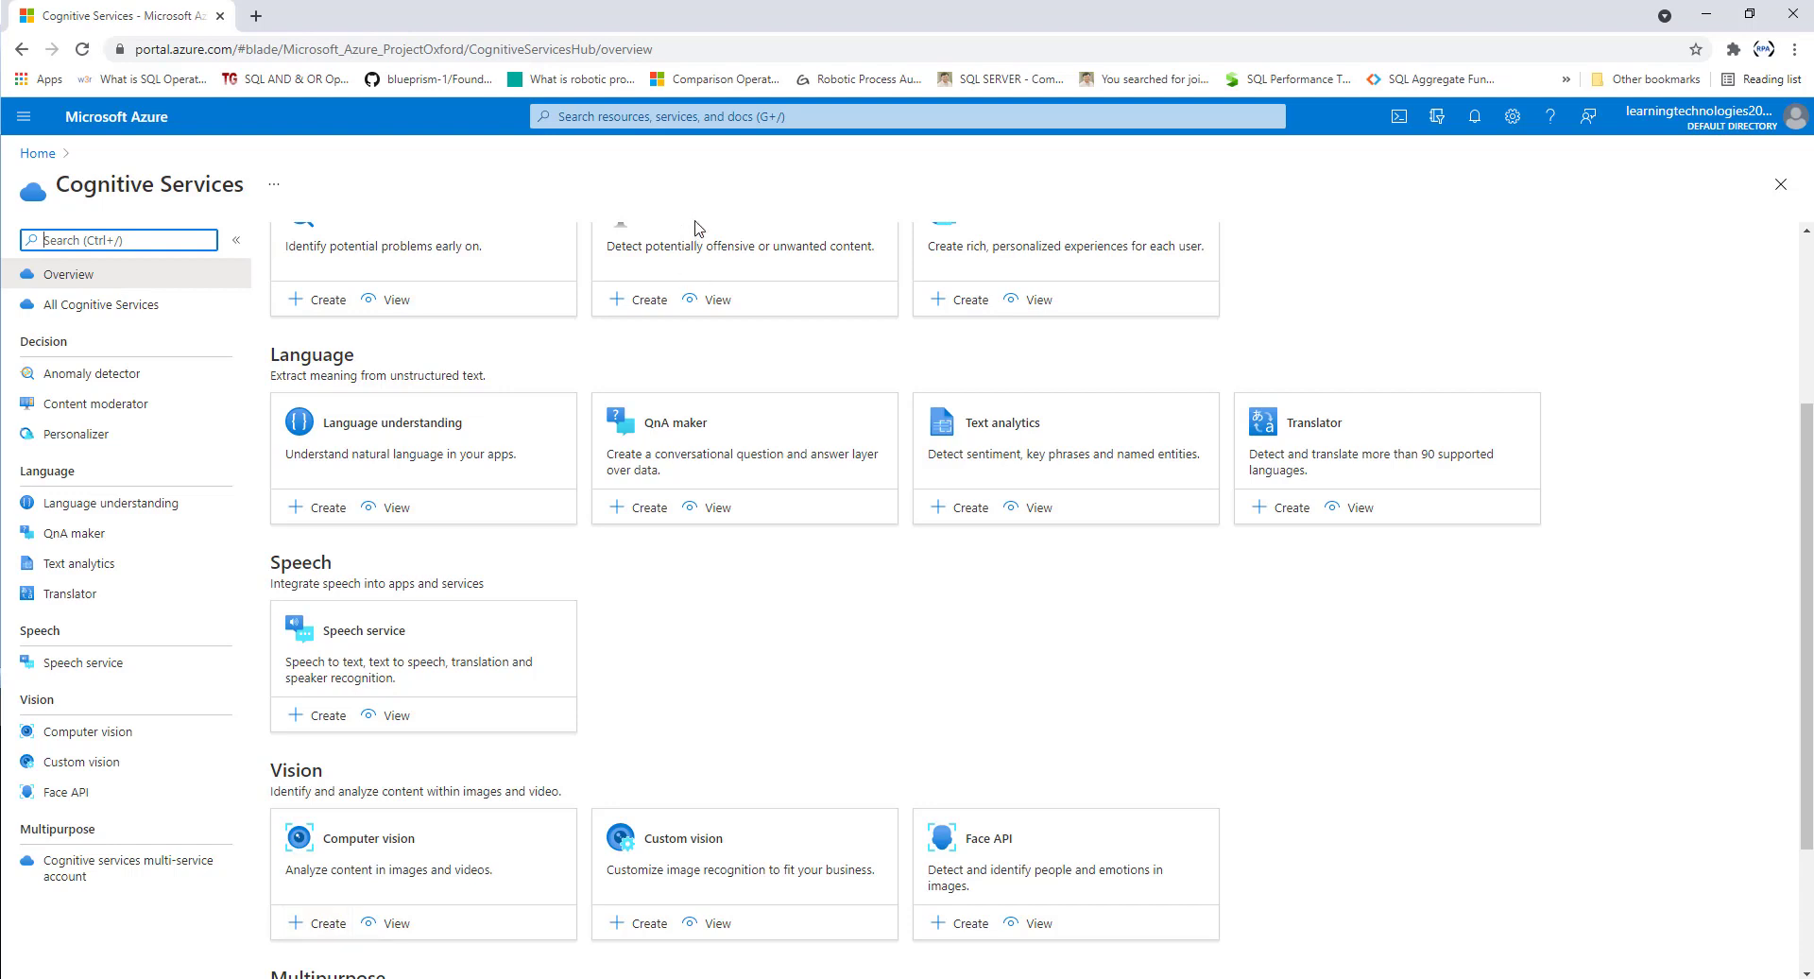
{"action": "left_click", "coordinate": [671, 115]}
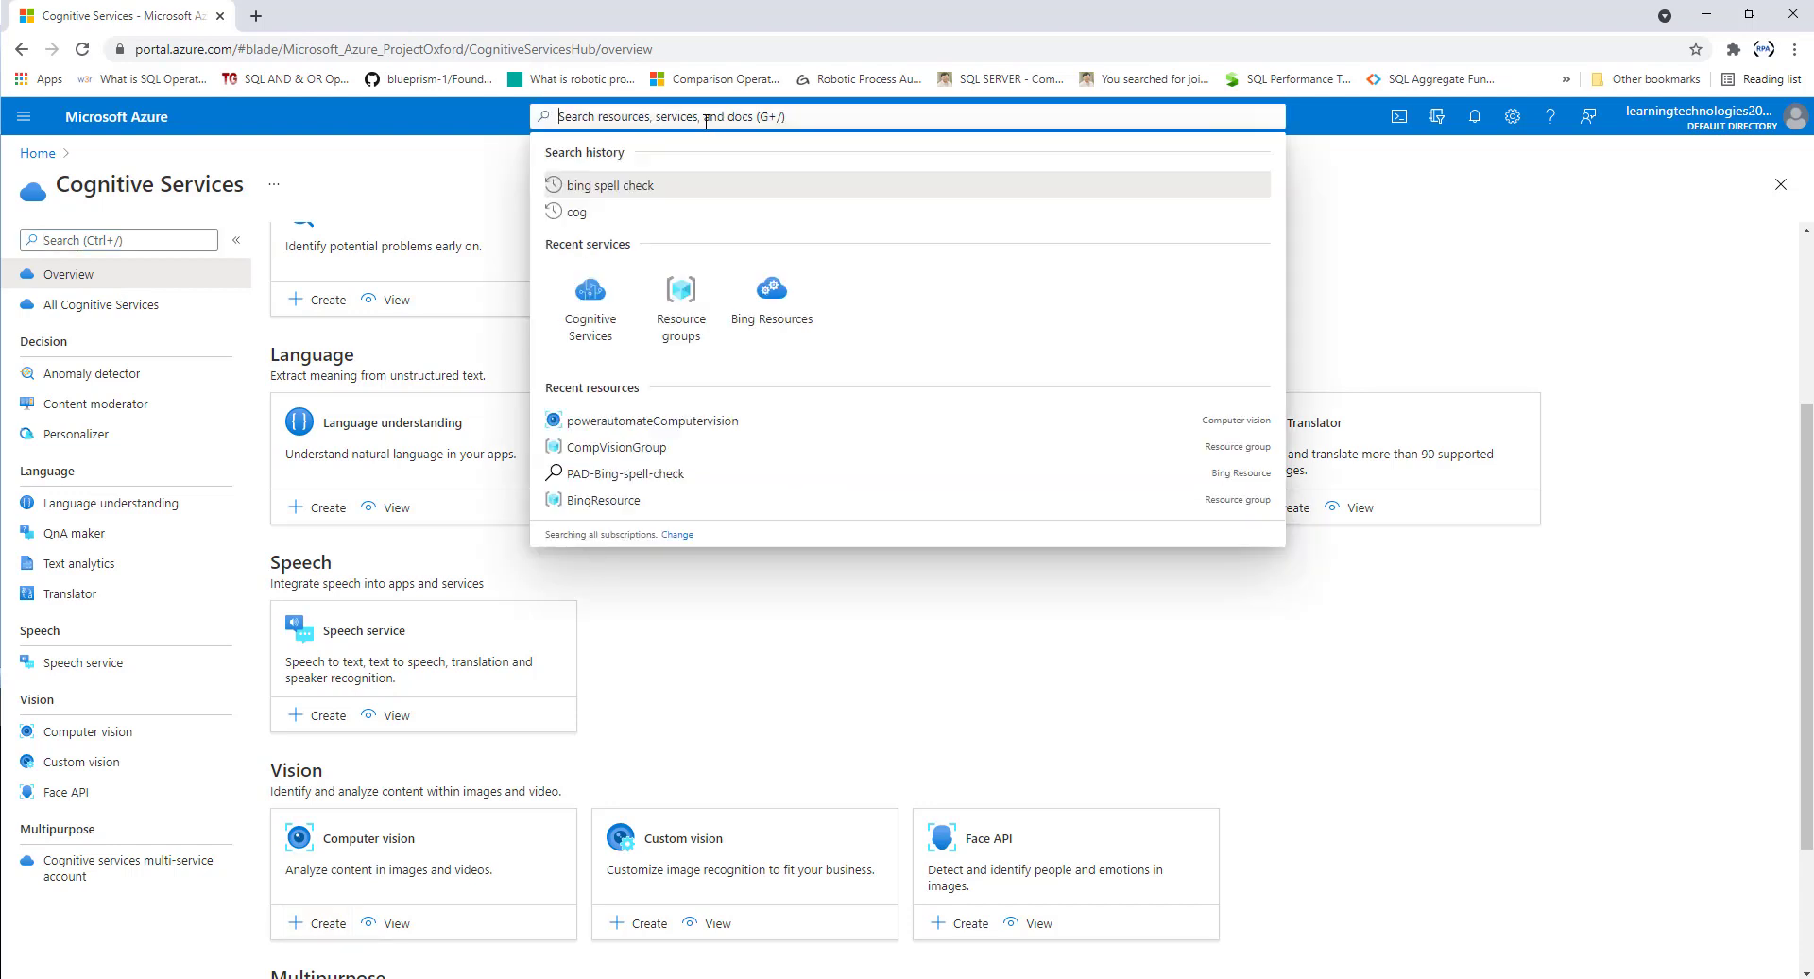
{"action": "type", "text": "computer visison"}
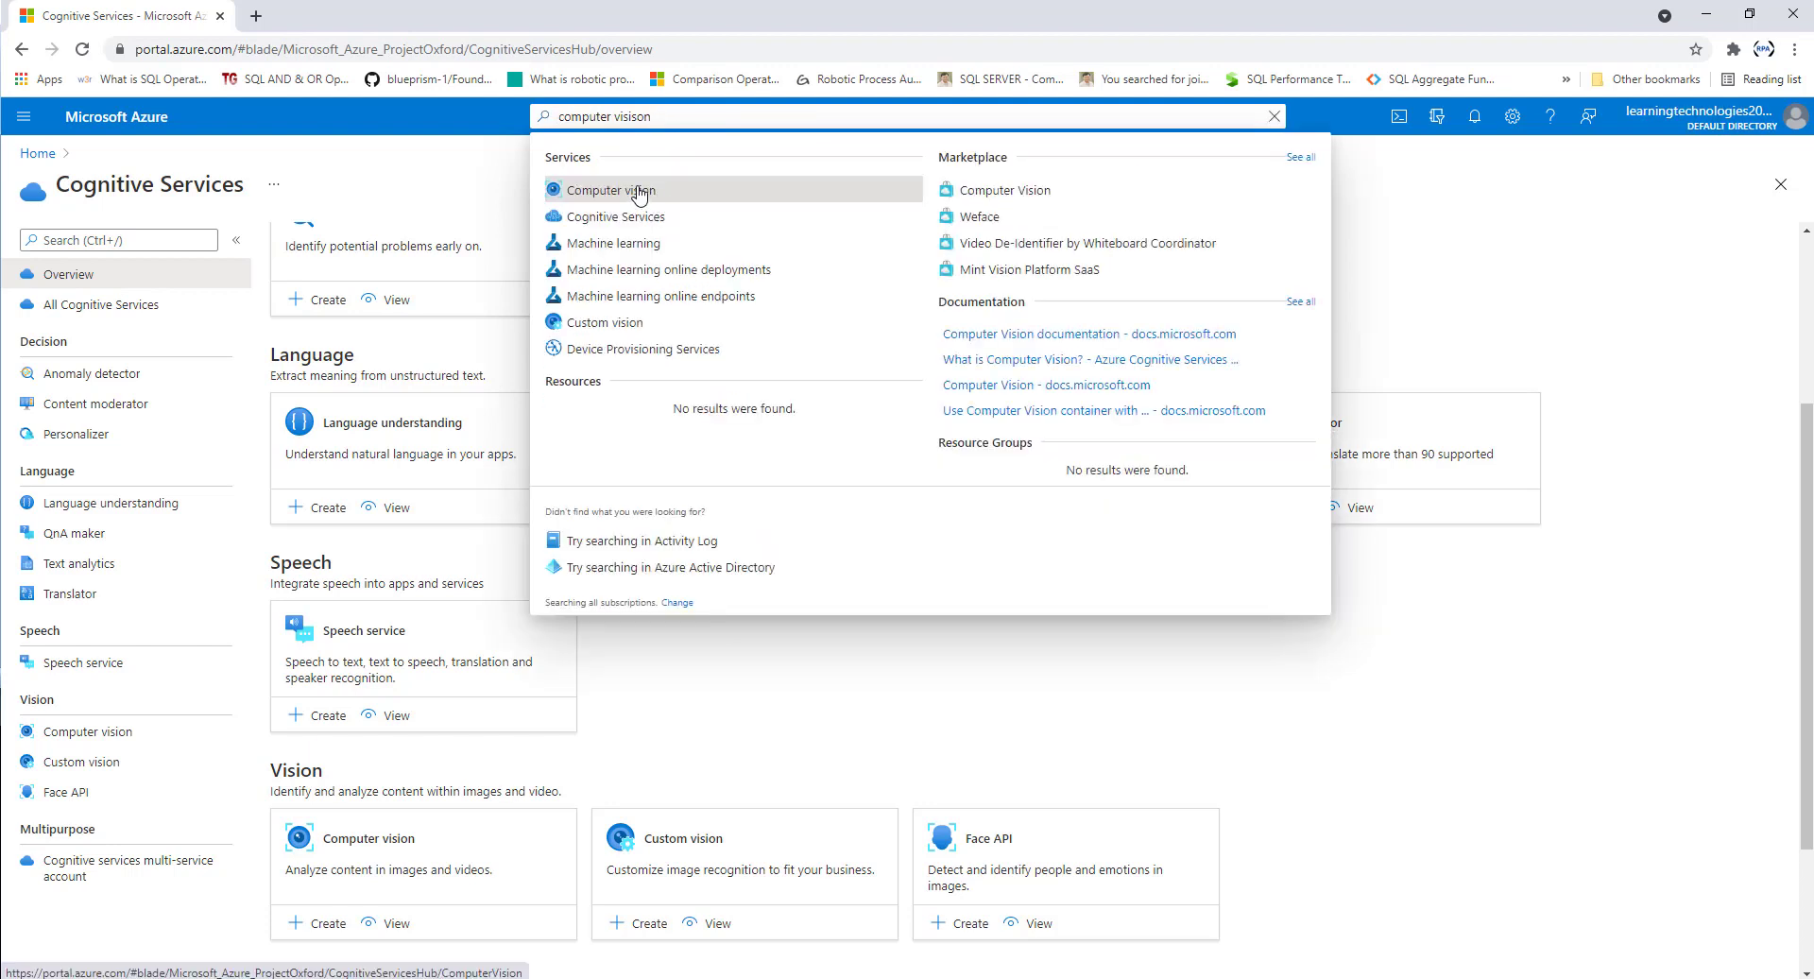
{"action": "left_click", "coordinate": [331, 918]}
{"action": "left_click", "coordinate": [331, 924]}
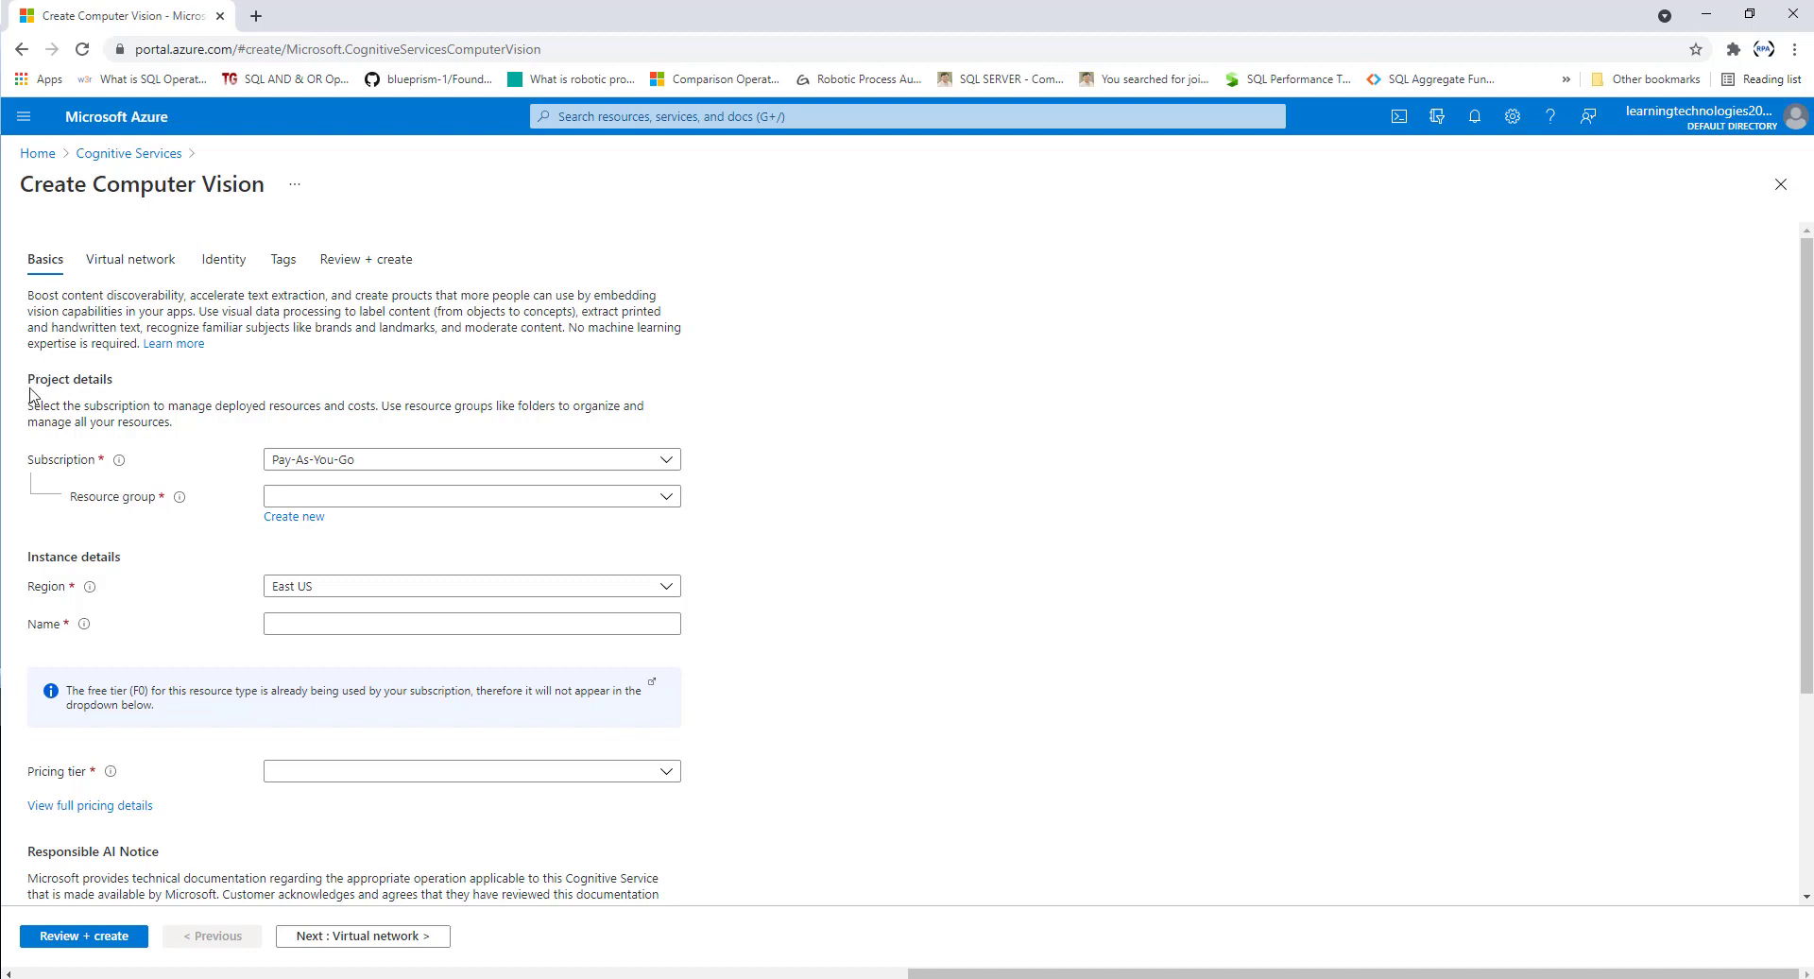
Examine the project details description and the existing resource groups available for the Computer Vision resource.
{"action": "left_click_drag", "start_coordinate": [28, 413], "coordinate": [379, 412]}
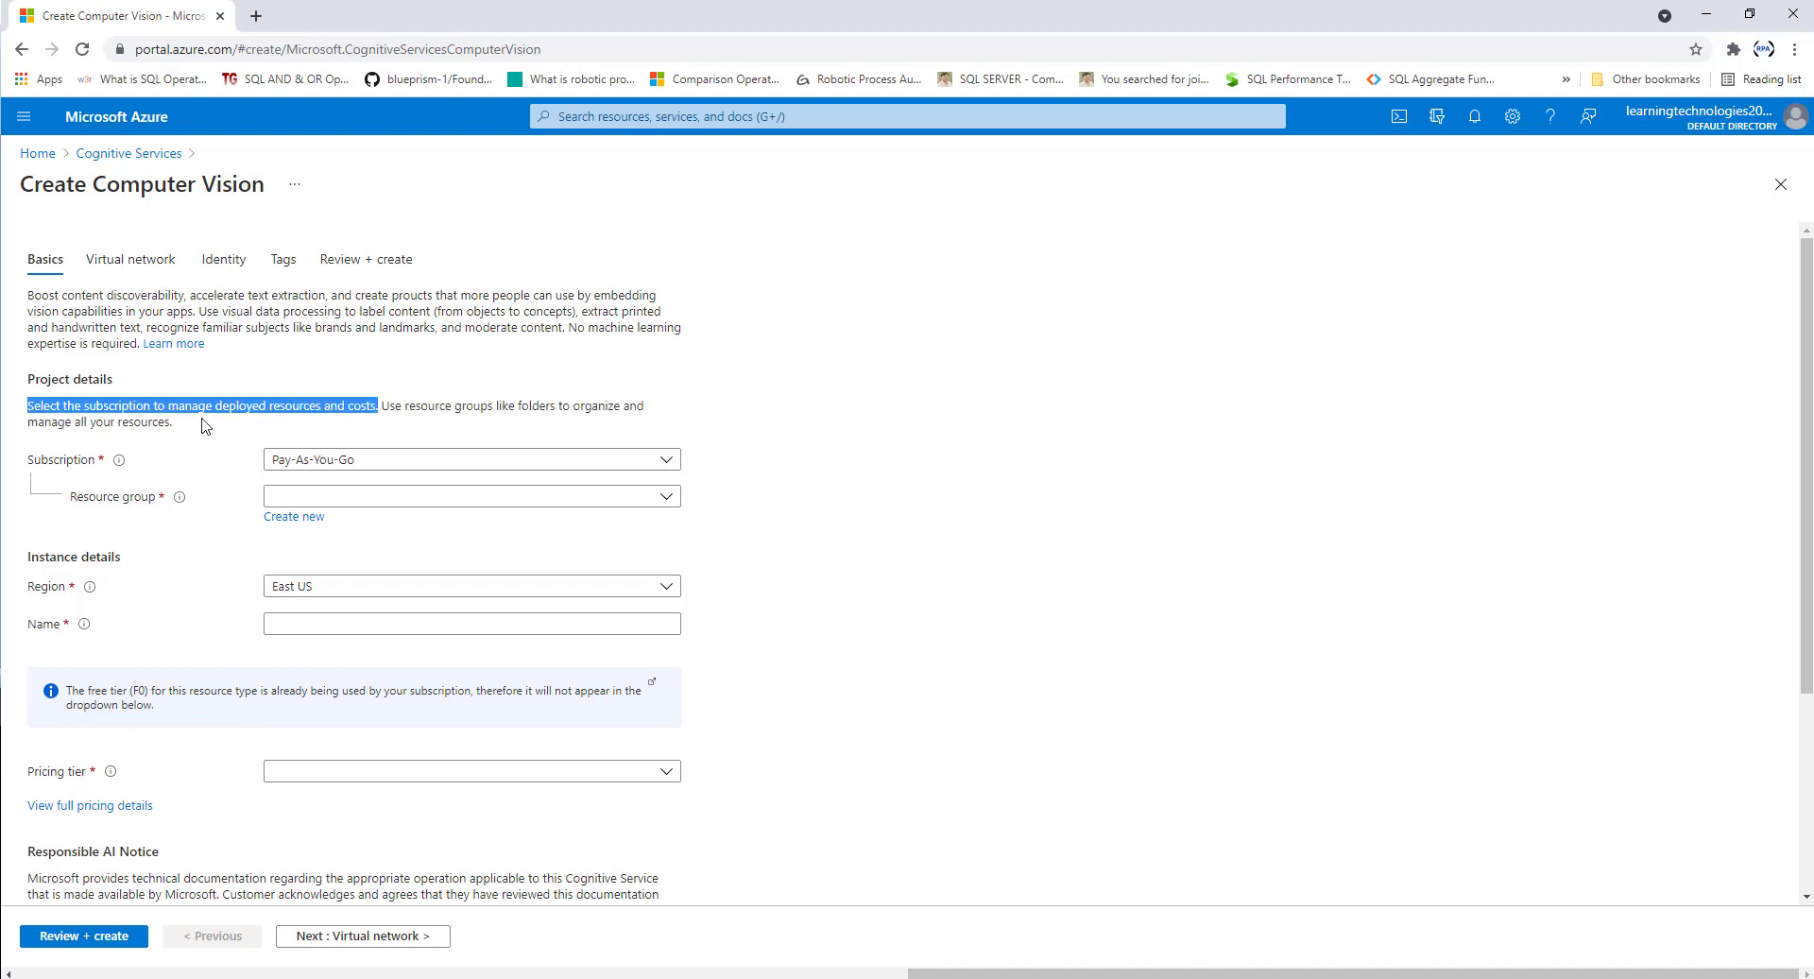
{"action": "left_click", "coordinate": [137, 430]}
{"action": "left_click_drag", "start_coordinate": [140, 436], "coordinate": [38, 424]}
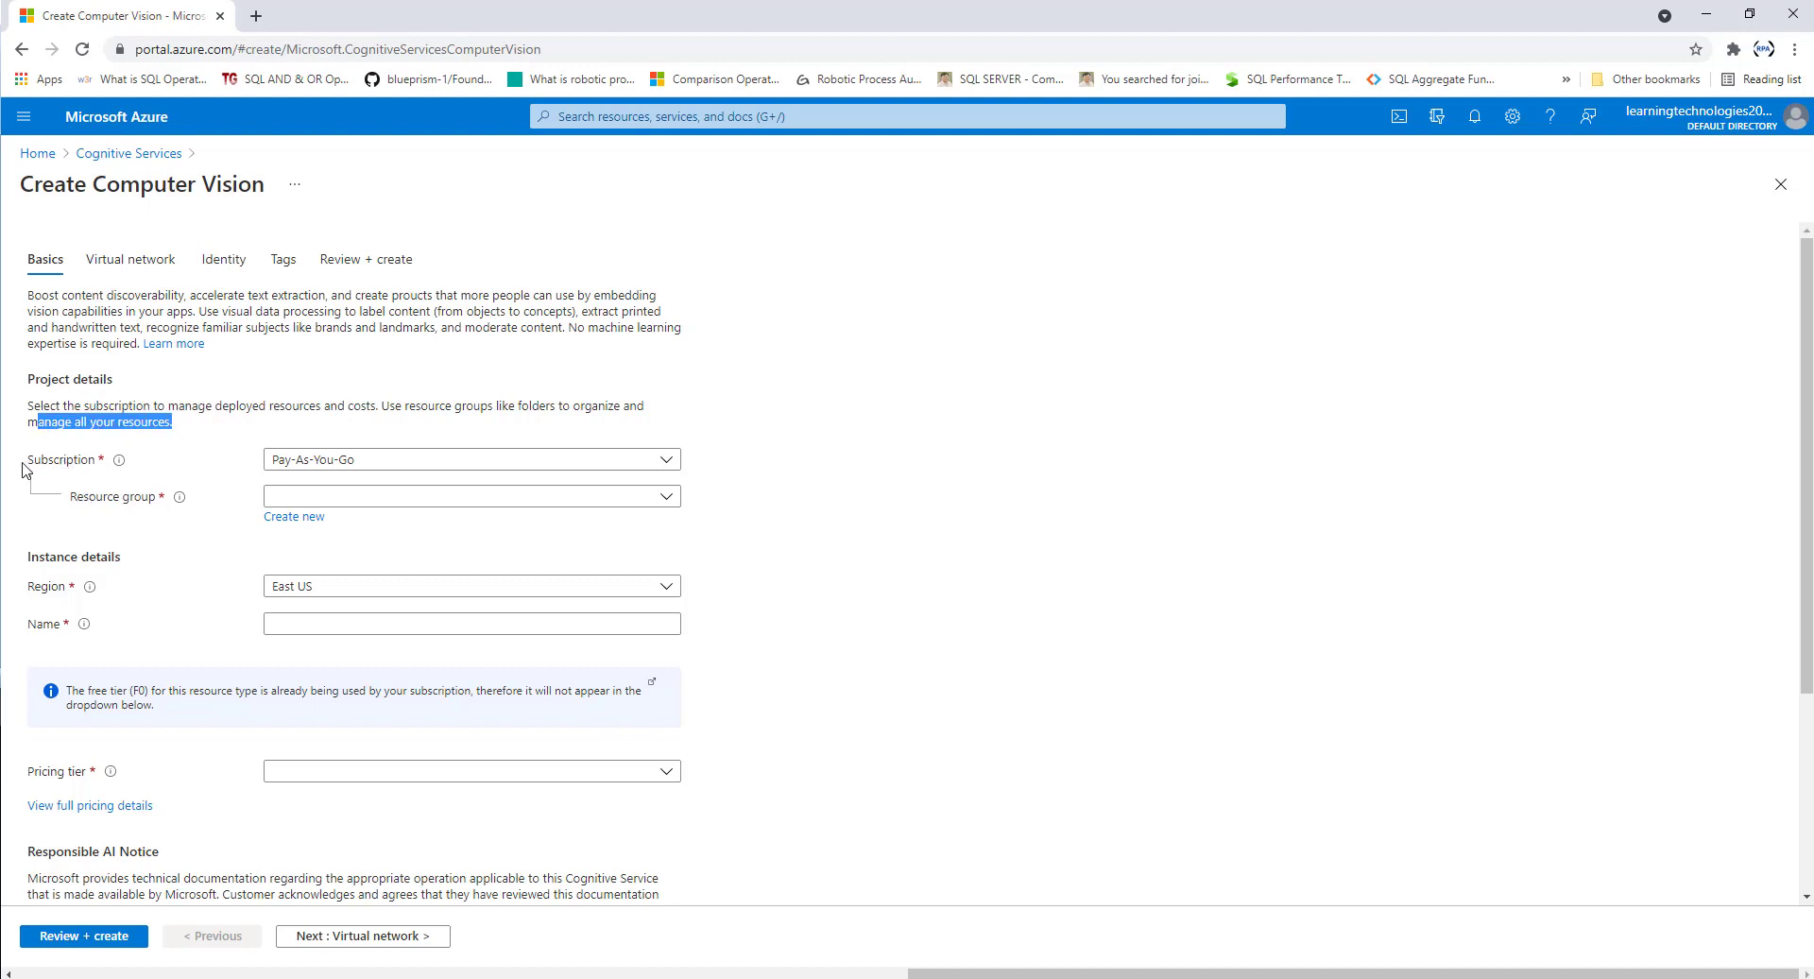
{"action": "left_click", "coordinate": [72, 467]}
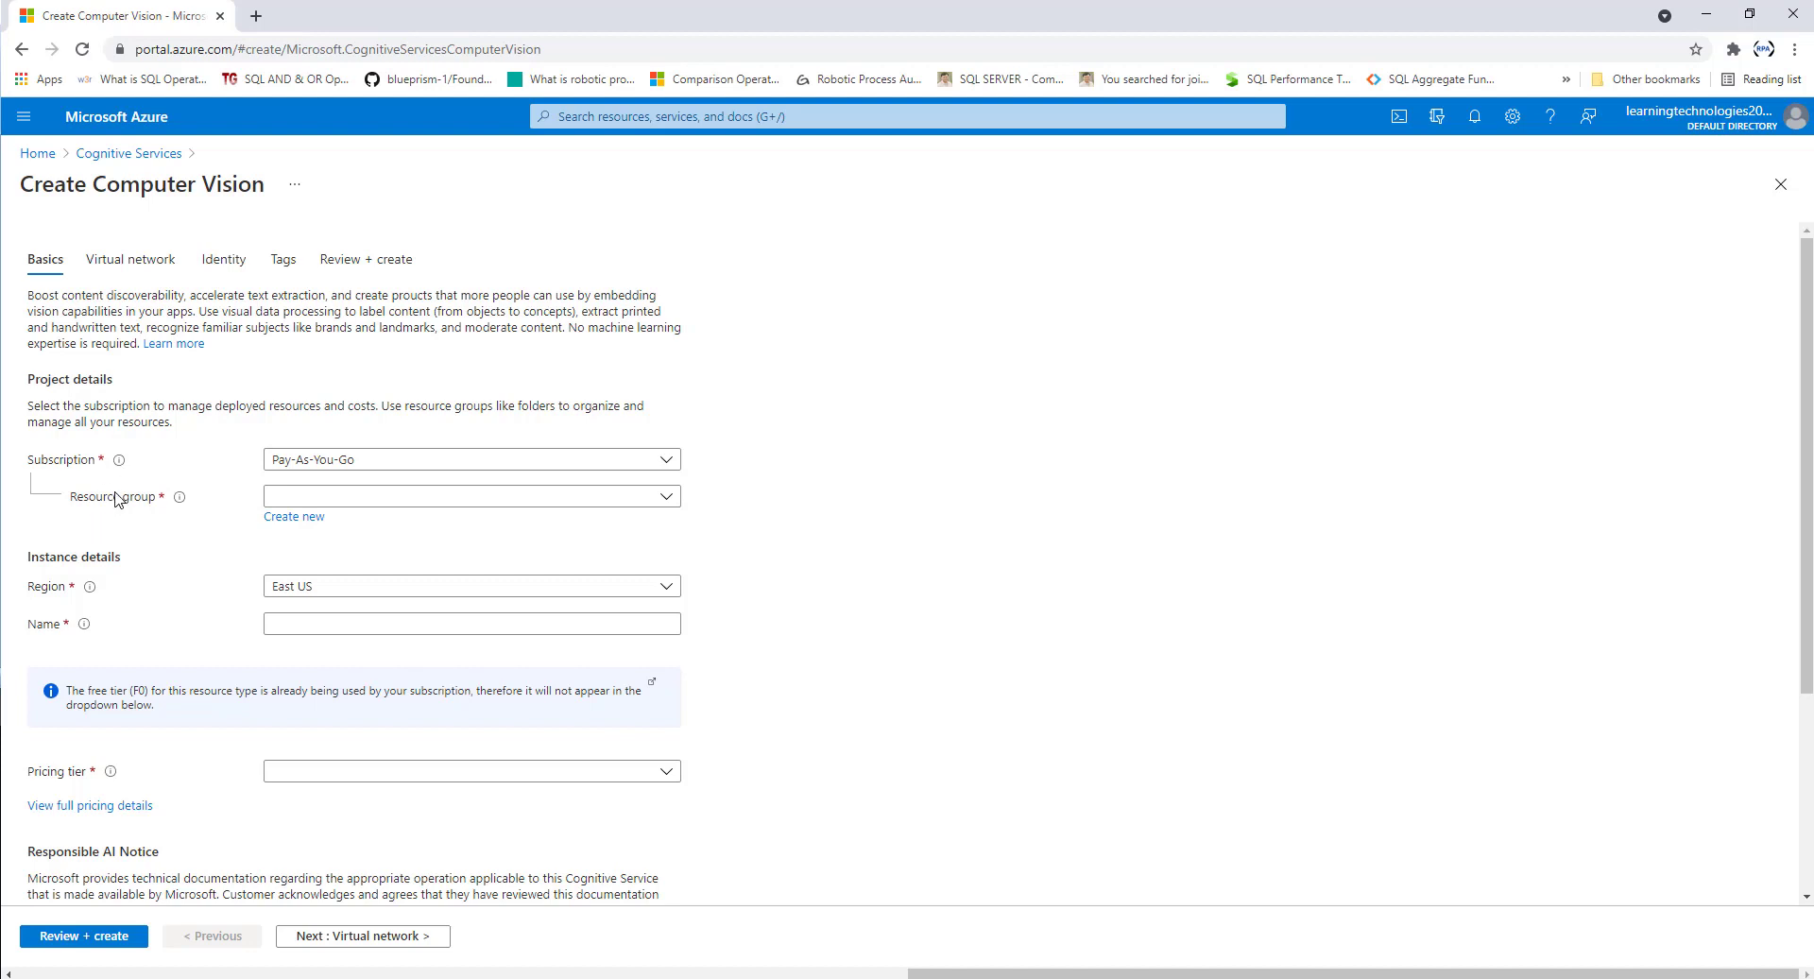
{"action": "left_click", "coordinate": [668, 499]}
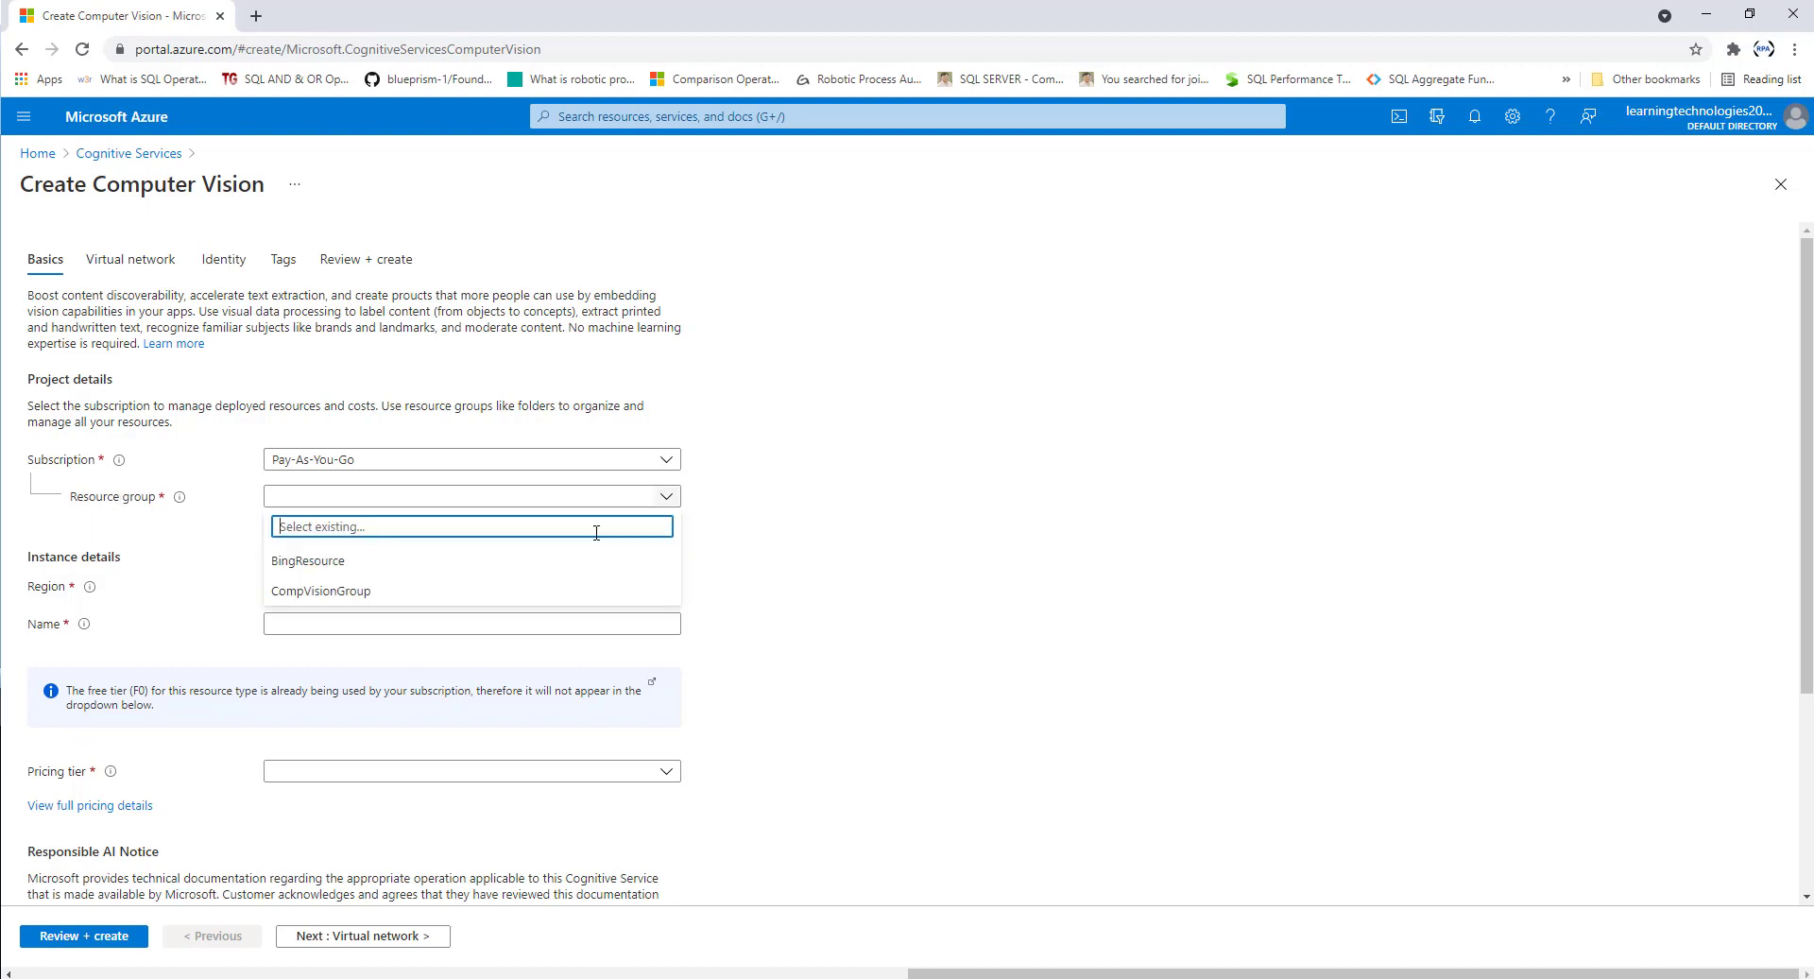
{"action": "left_click", "coordinate": [215, 546]}
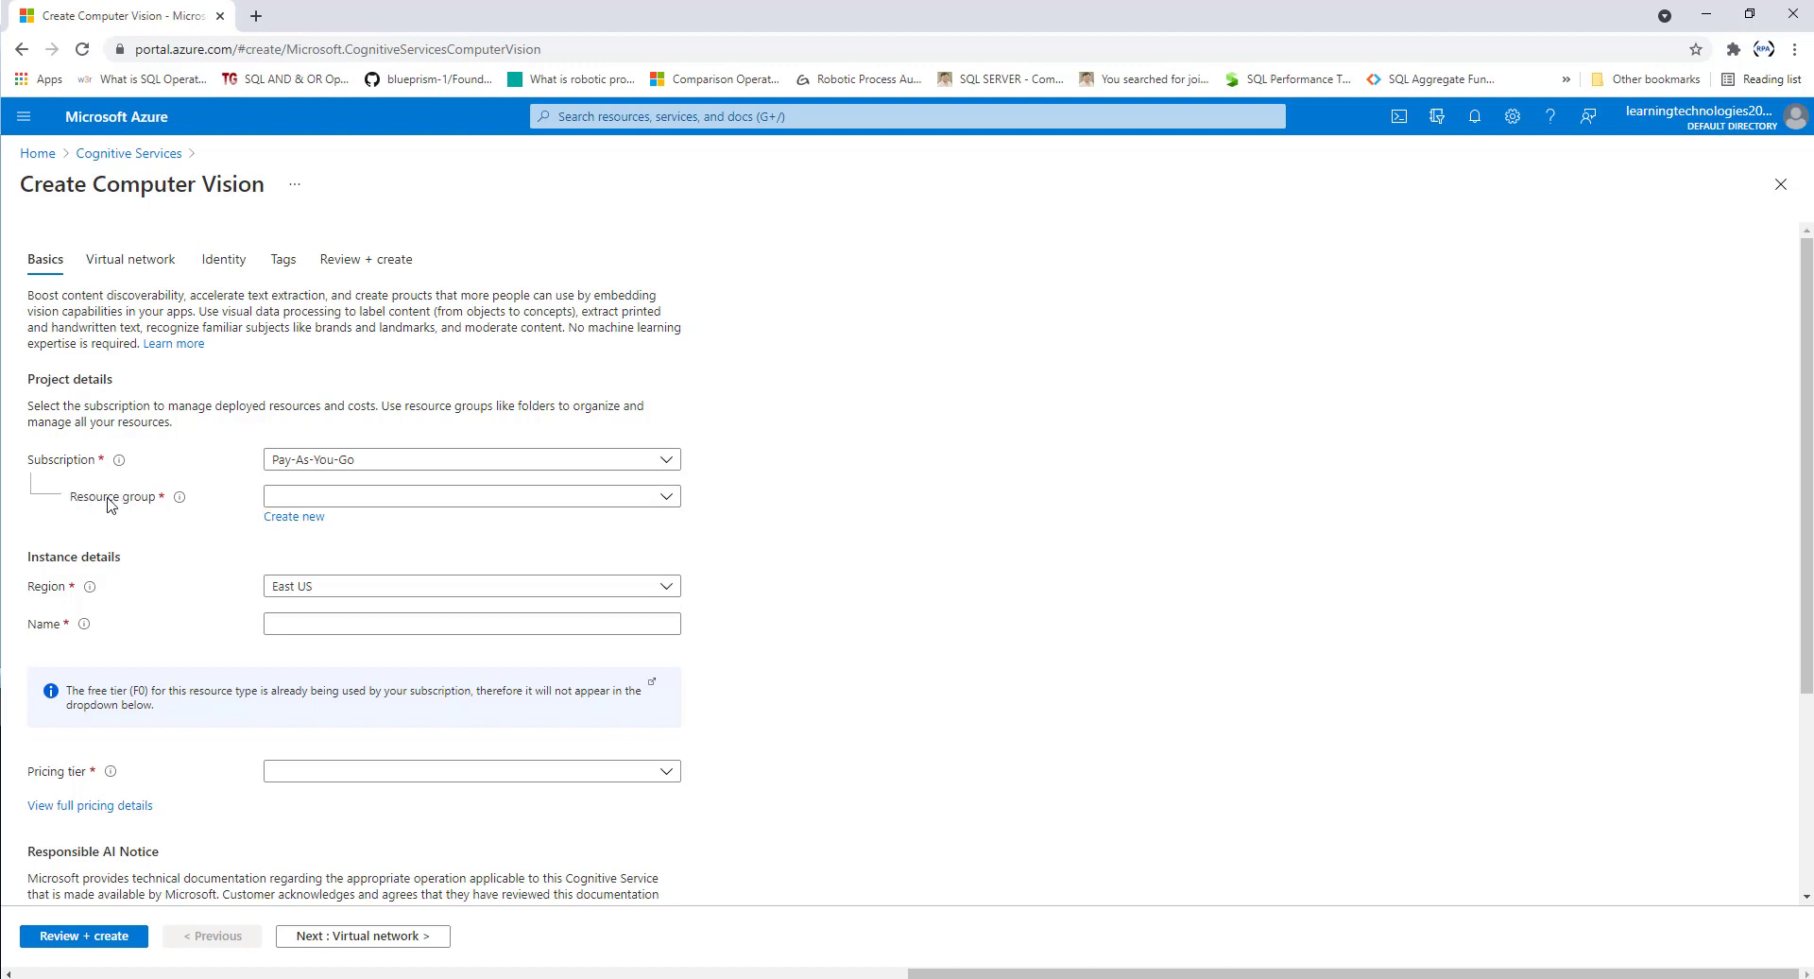
Open the Azure portal home page, portal.azure.com, in a second browser tab.
{"action": "left_click", "coordinate": [257, 17]}
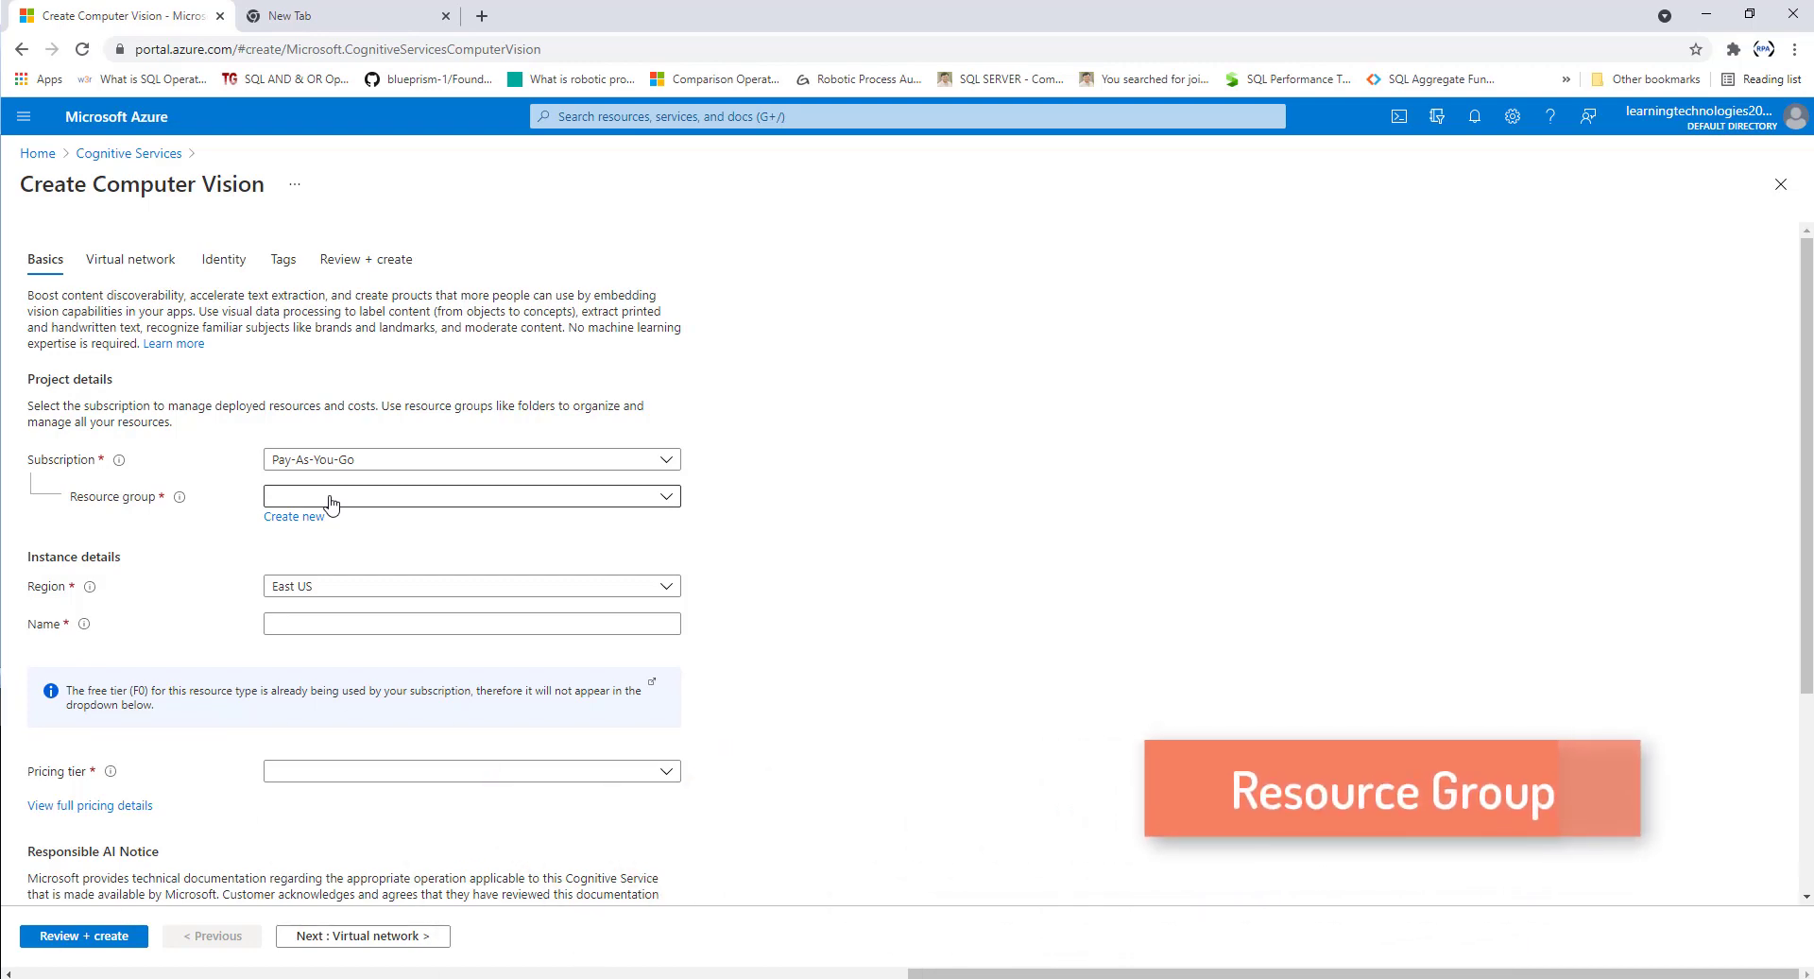
{"action": "left_click", "coordinate": [319, 9]}
{"action": "type", "text": "portal"}
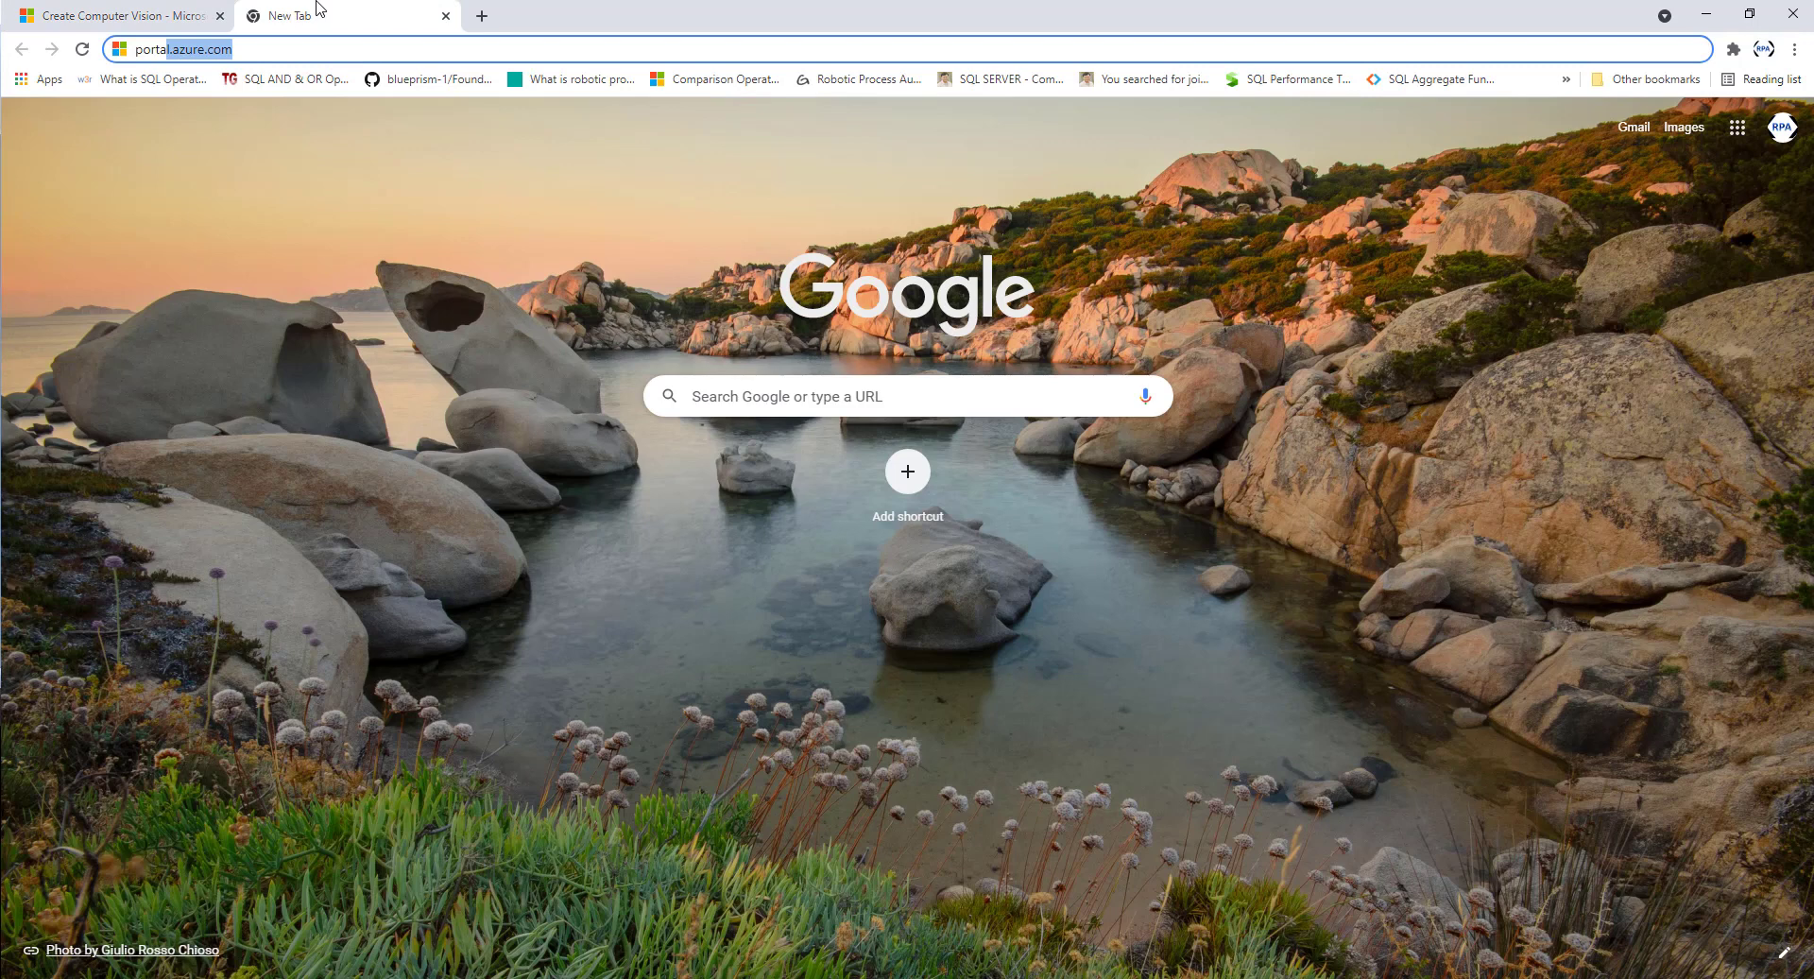
{"action": "left_click", "coordinate": [307, 49]}
{"action": "key", "text": "Return"}
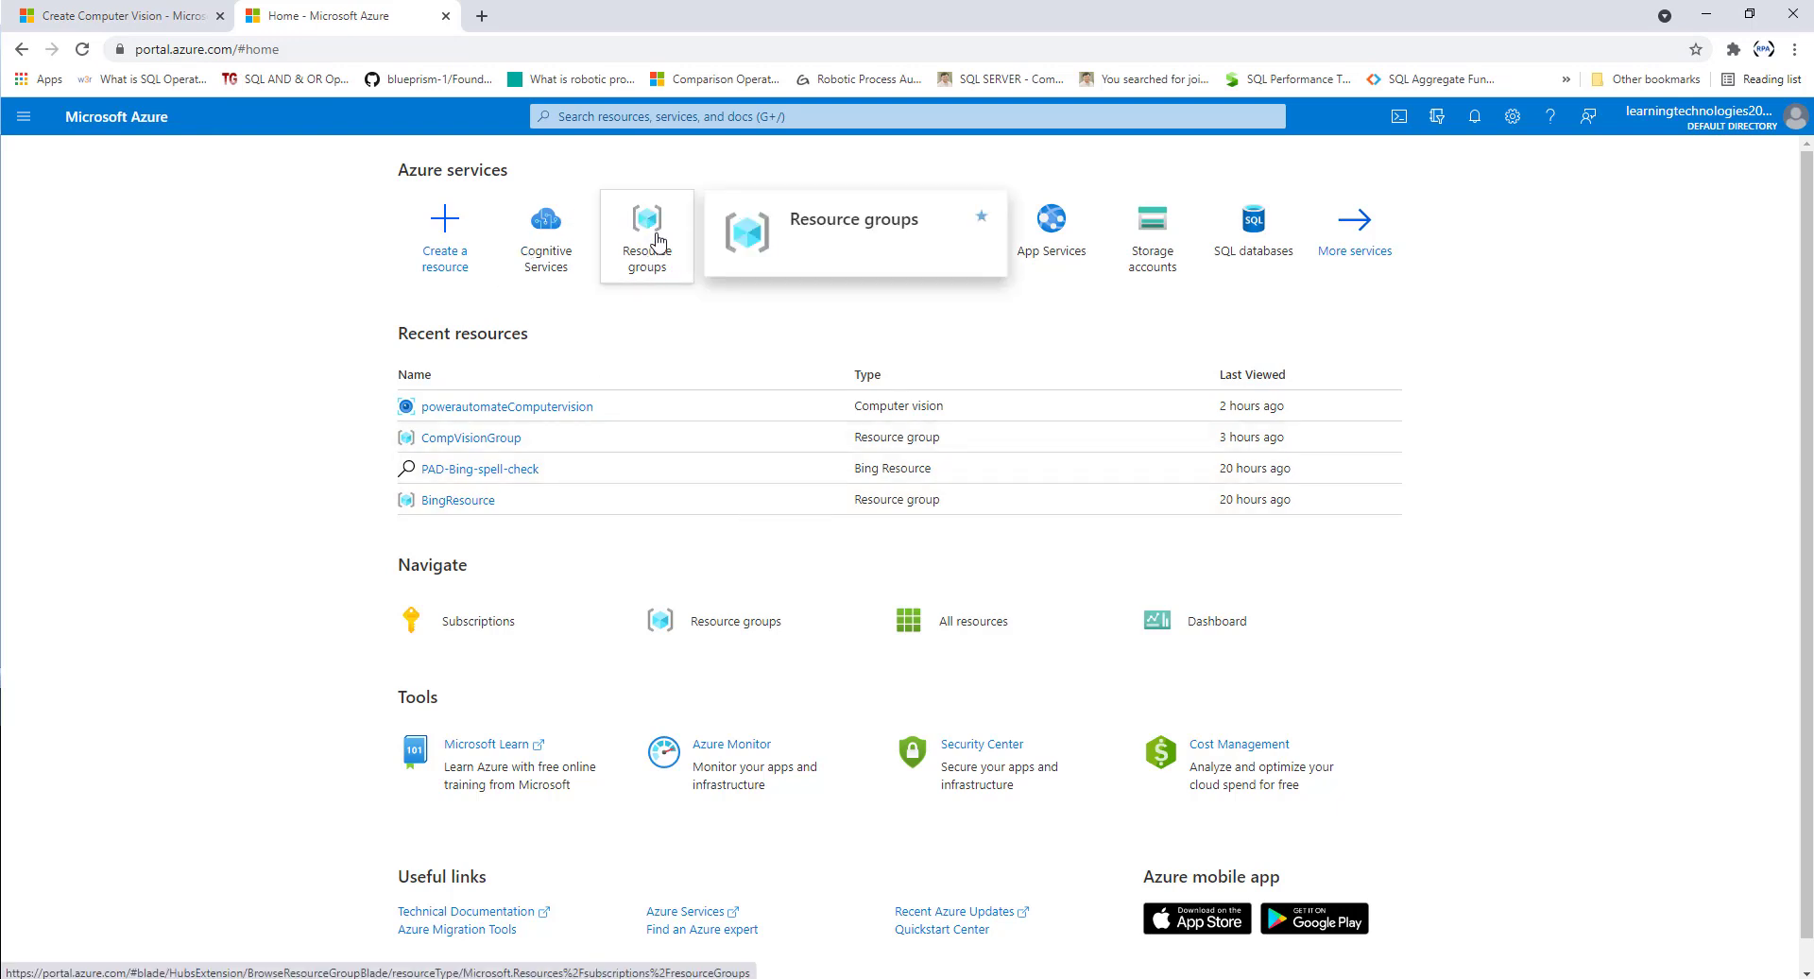
Create a resource group named PADAzureComputerVision and open its overview.
{"action": "left_click", "coordinate": [637, 123]}
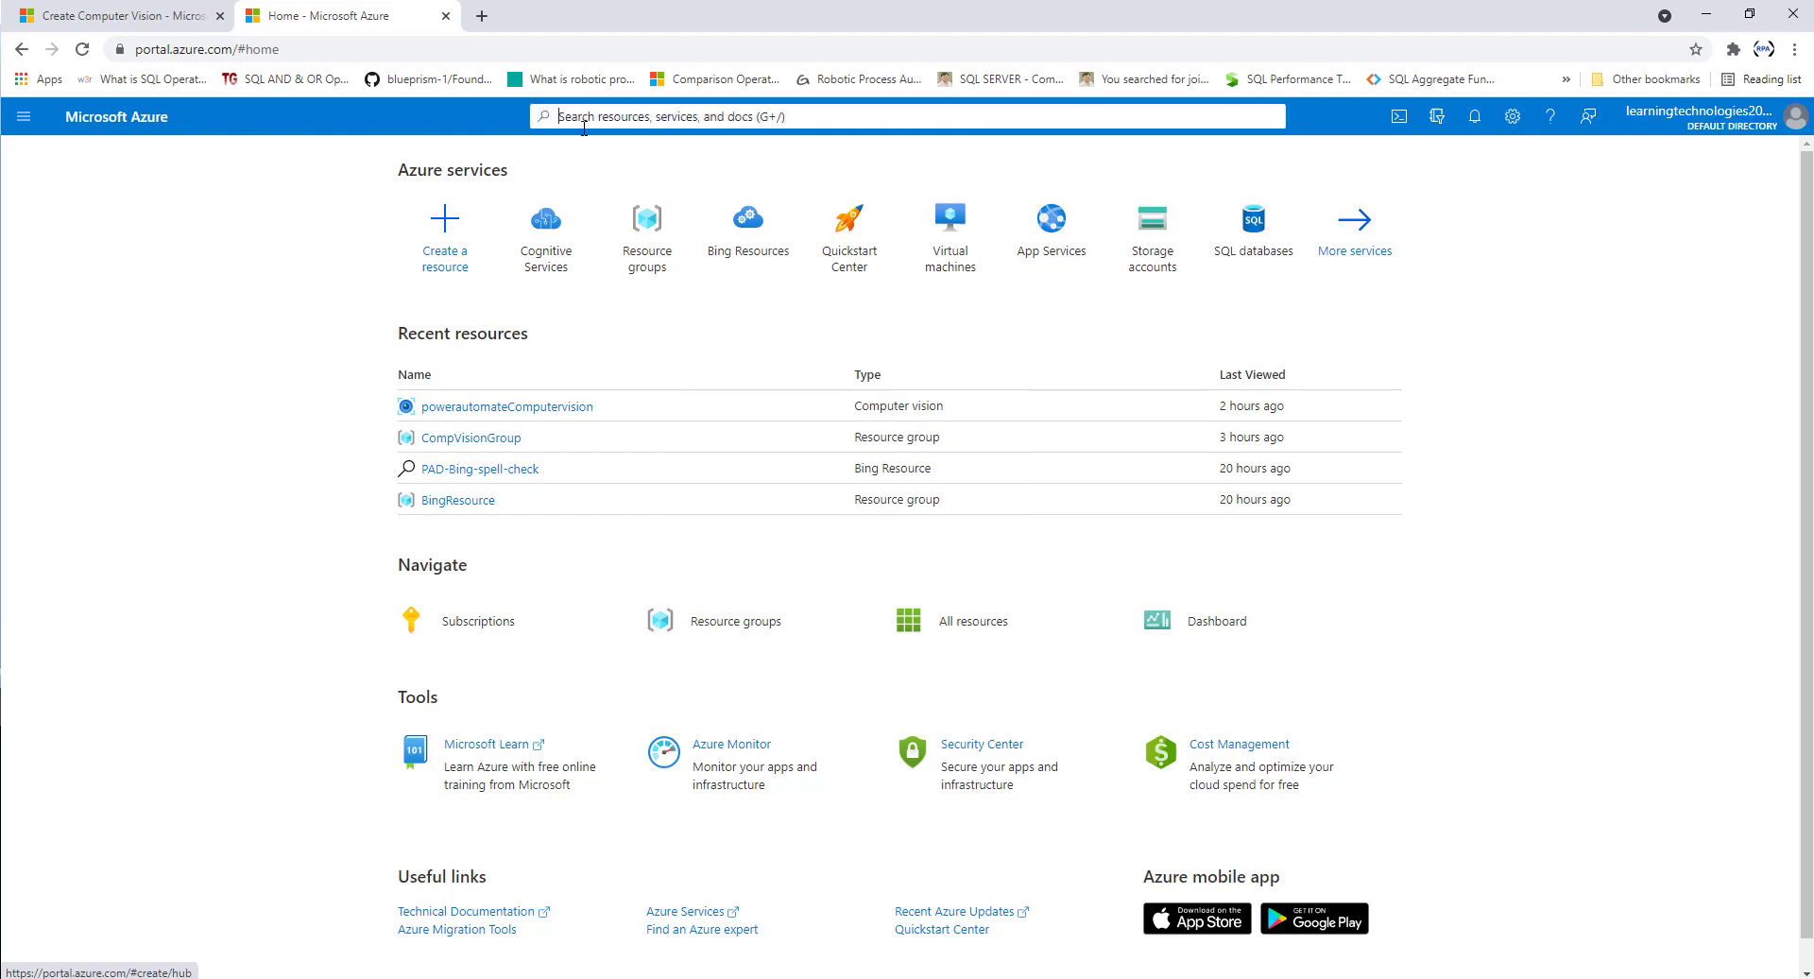
{"action": "left_click", "coordinate": [351, 238]}
{"action": "mouse_move", "coordinate": [647, 235]}
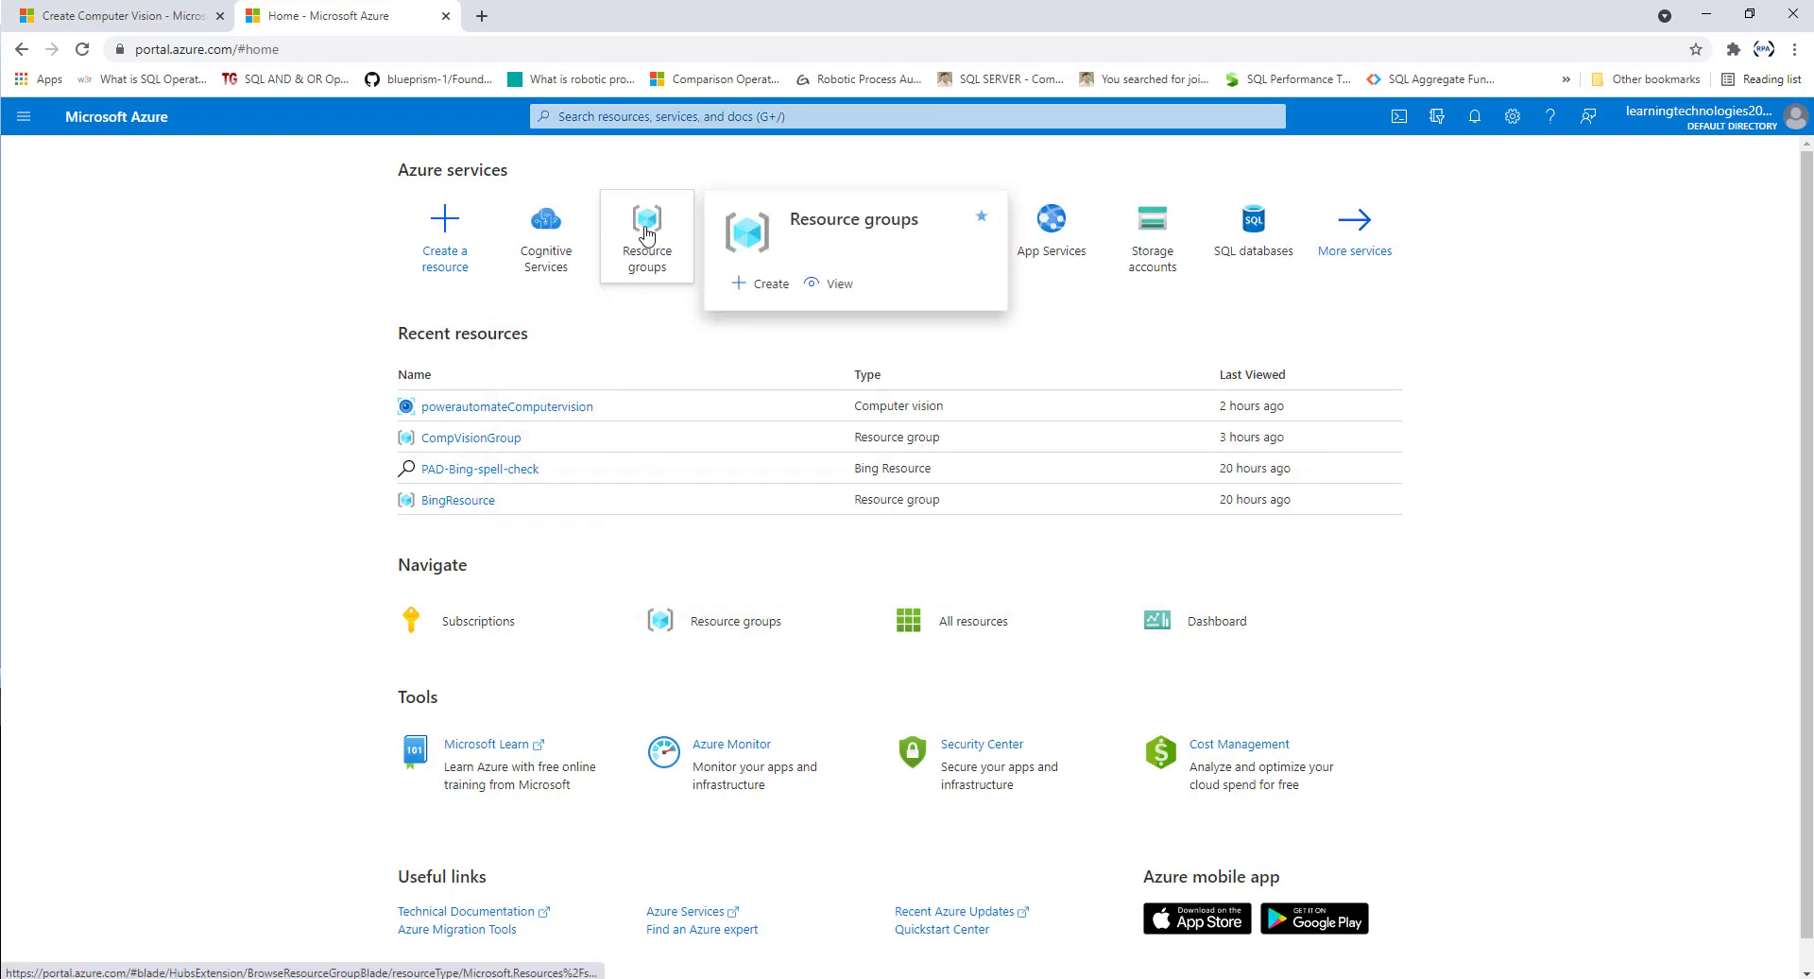
{"action": "left_click", "coordinate": [756, 284]}
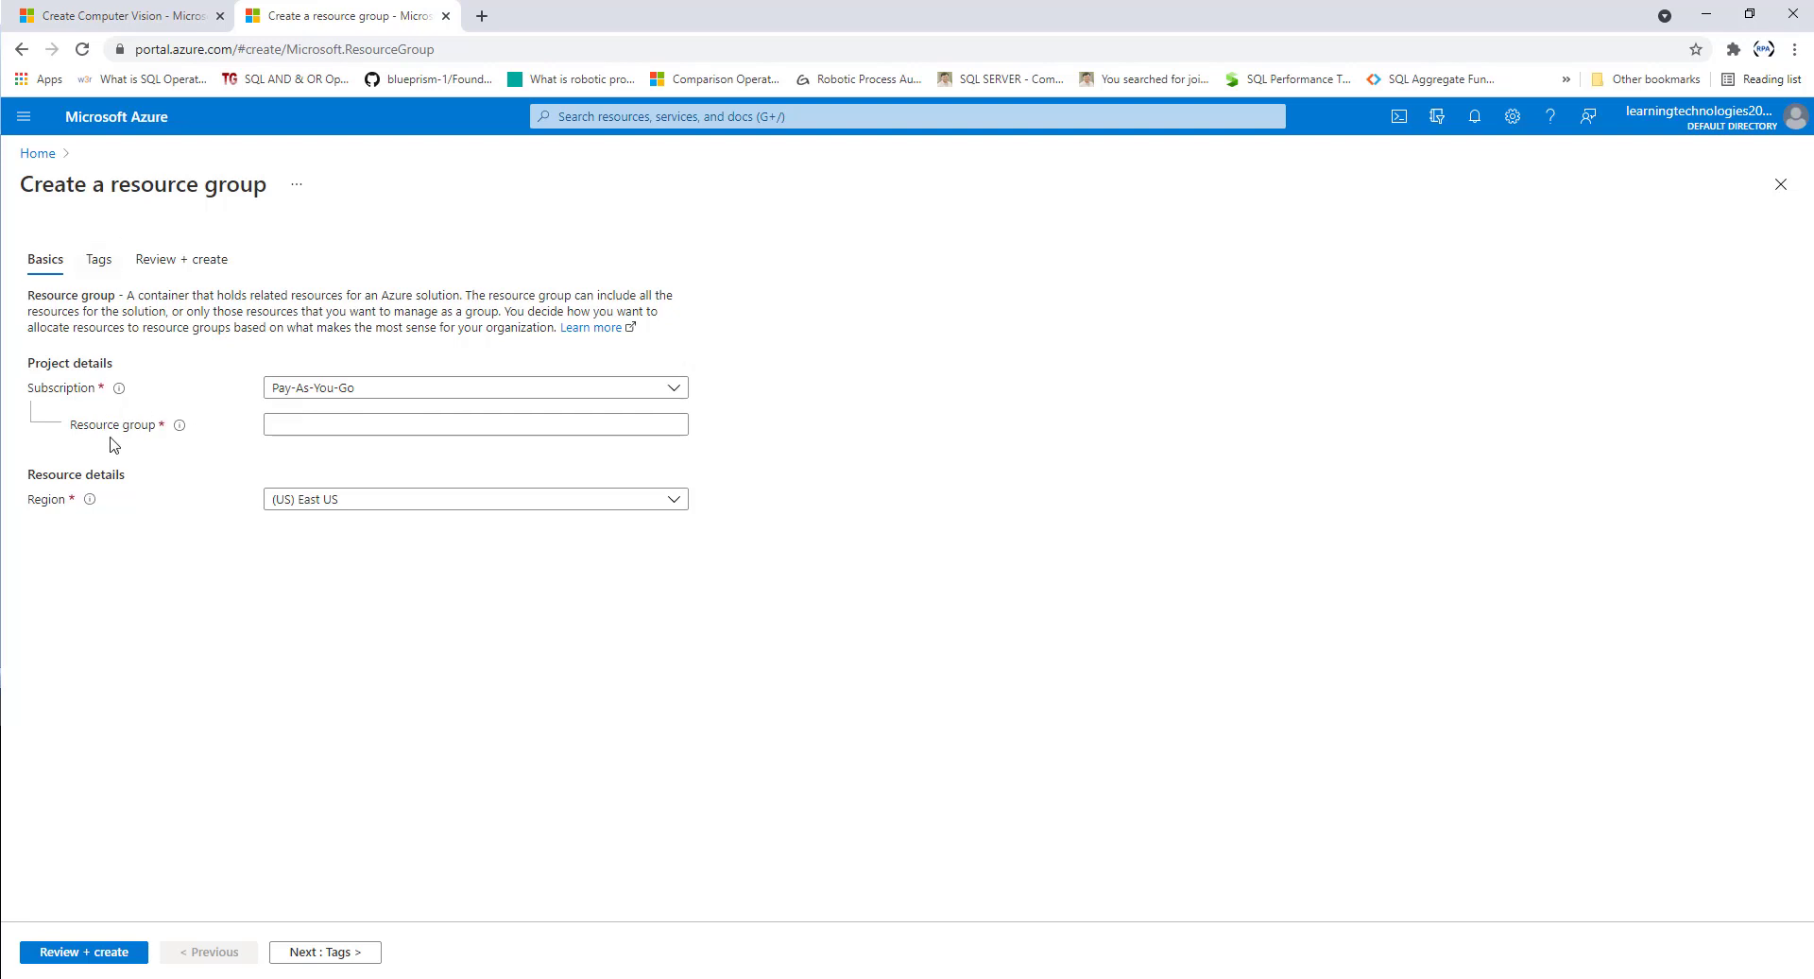
{"action": "left_click", "coordinate": [362, 431]}
{"action": "type", "text": "PAD"}
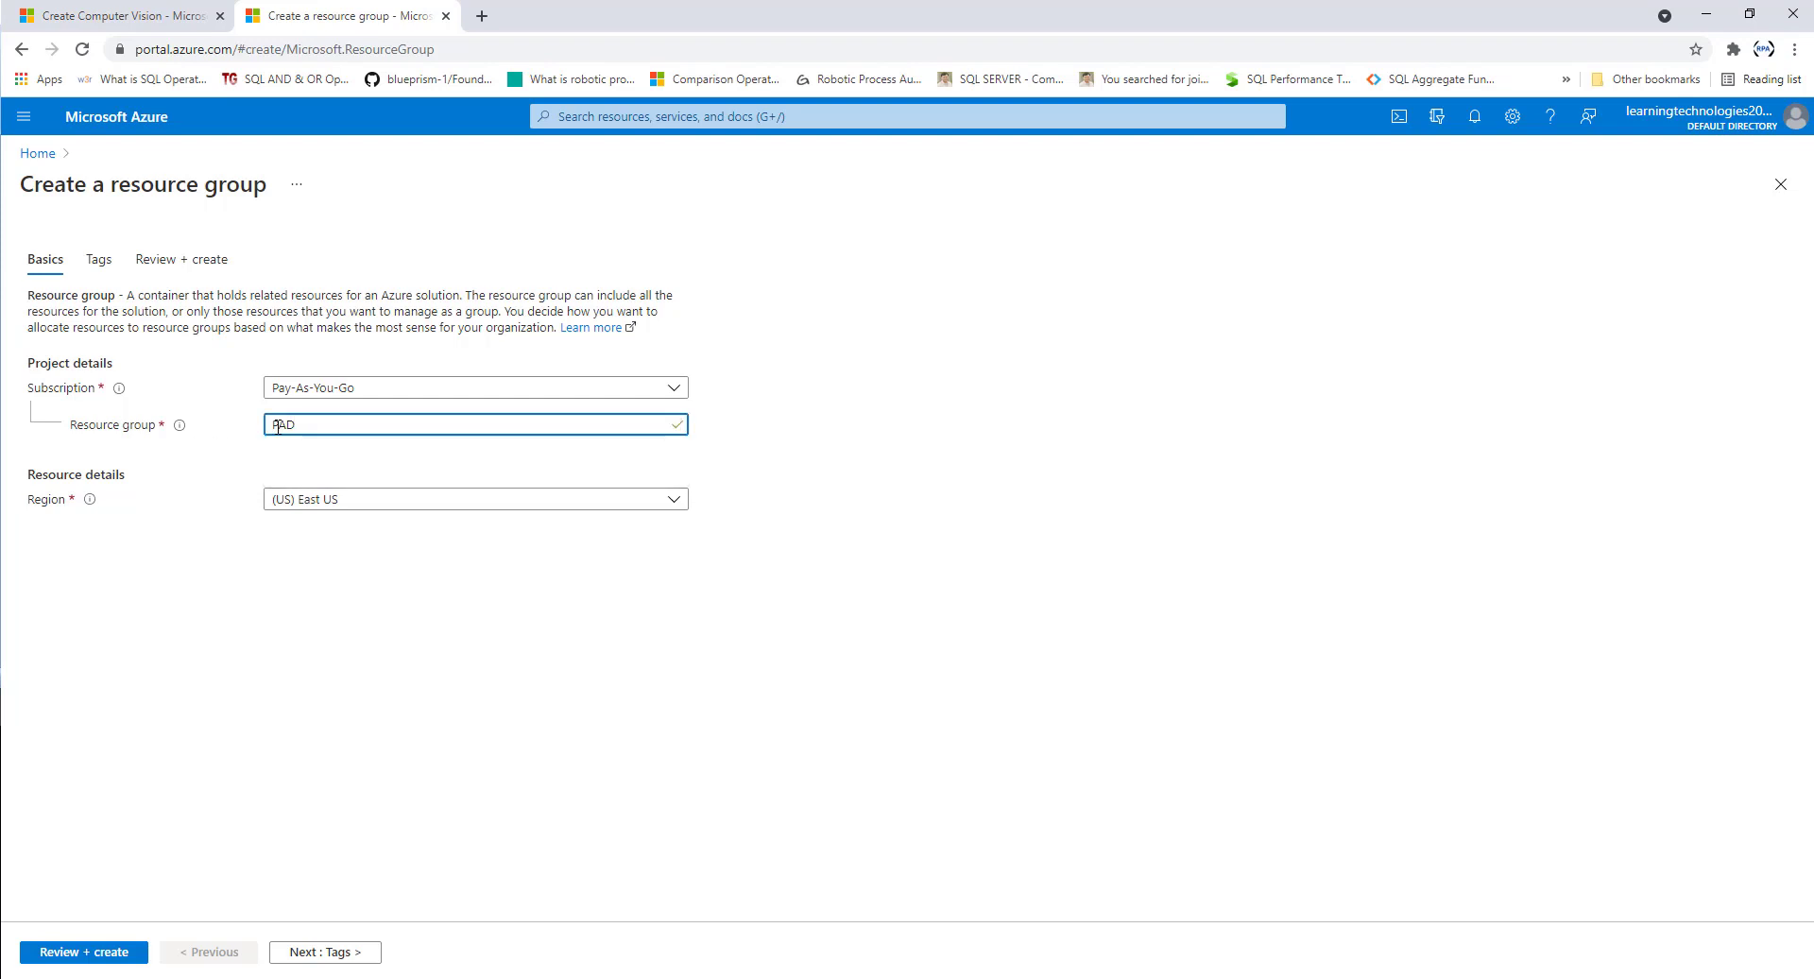
{"action": "type", "text": "AzureComputerVision"}
{"action": "left_click", "coordinate": [395, 425]}
{"action": "left_click", "coordinate": [105, 958]}
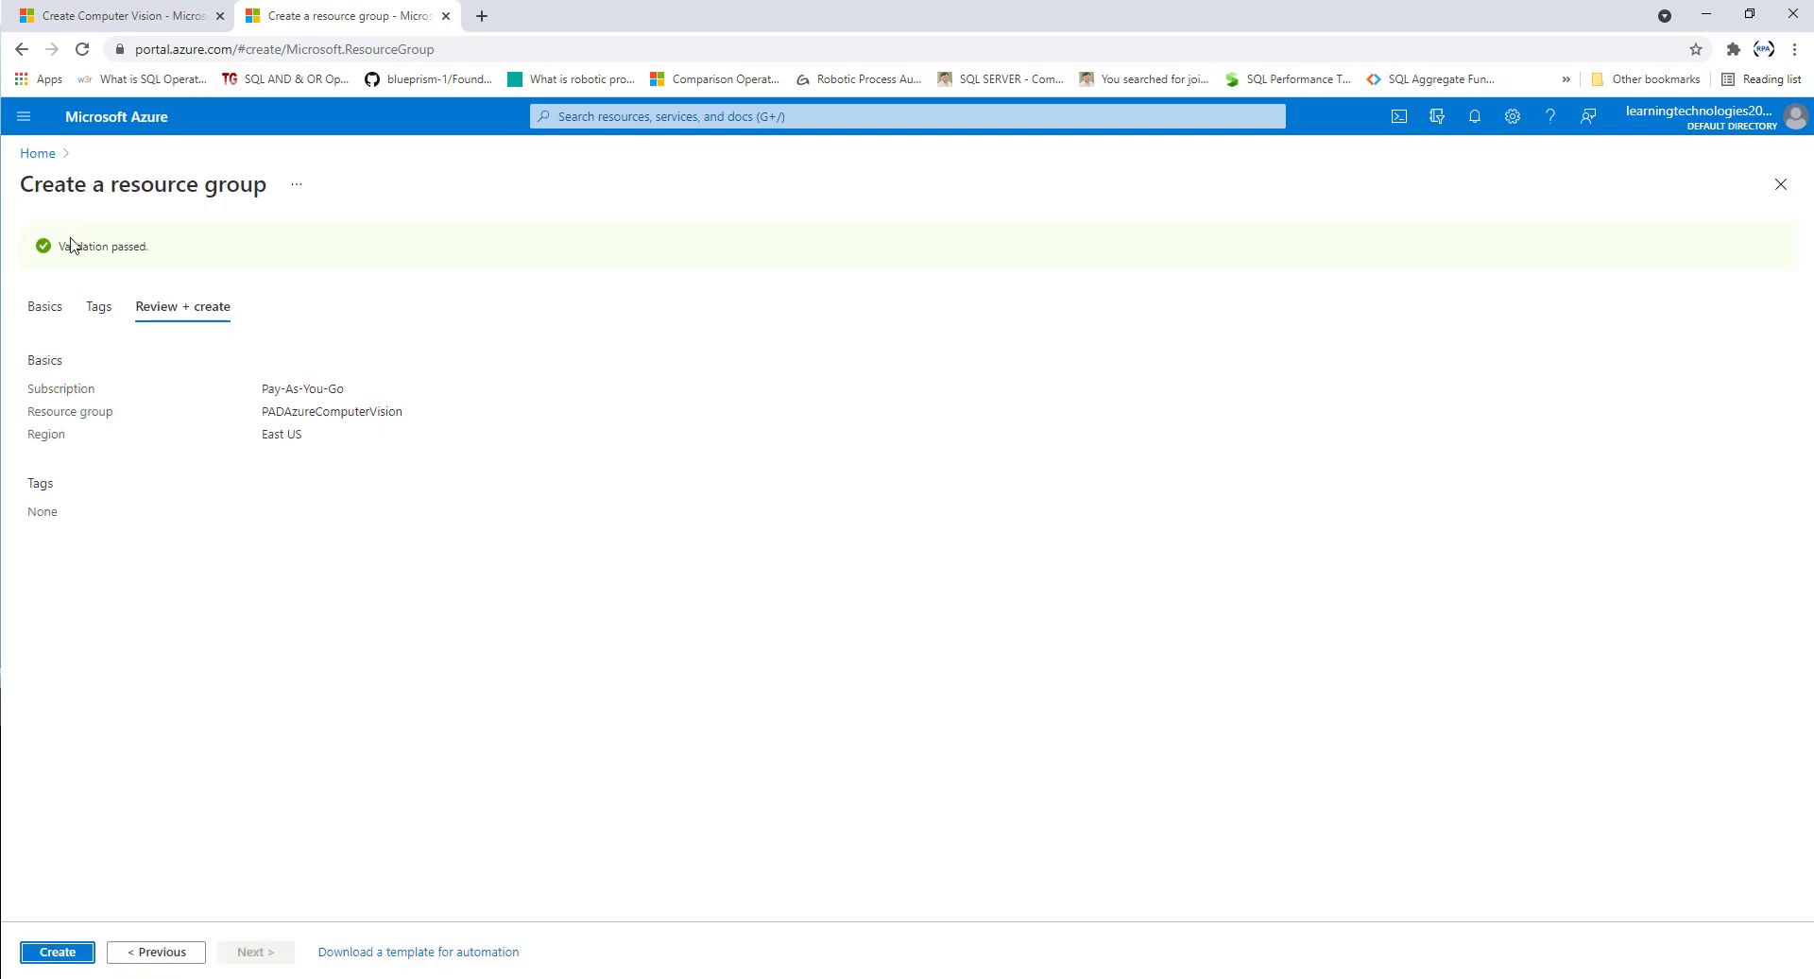
{"action": "left_click", "coordinate": [58, 952]}
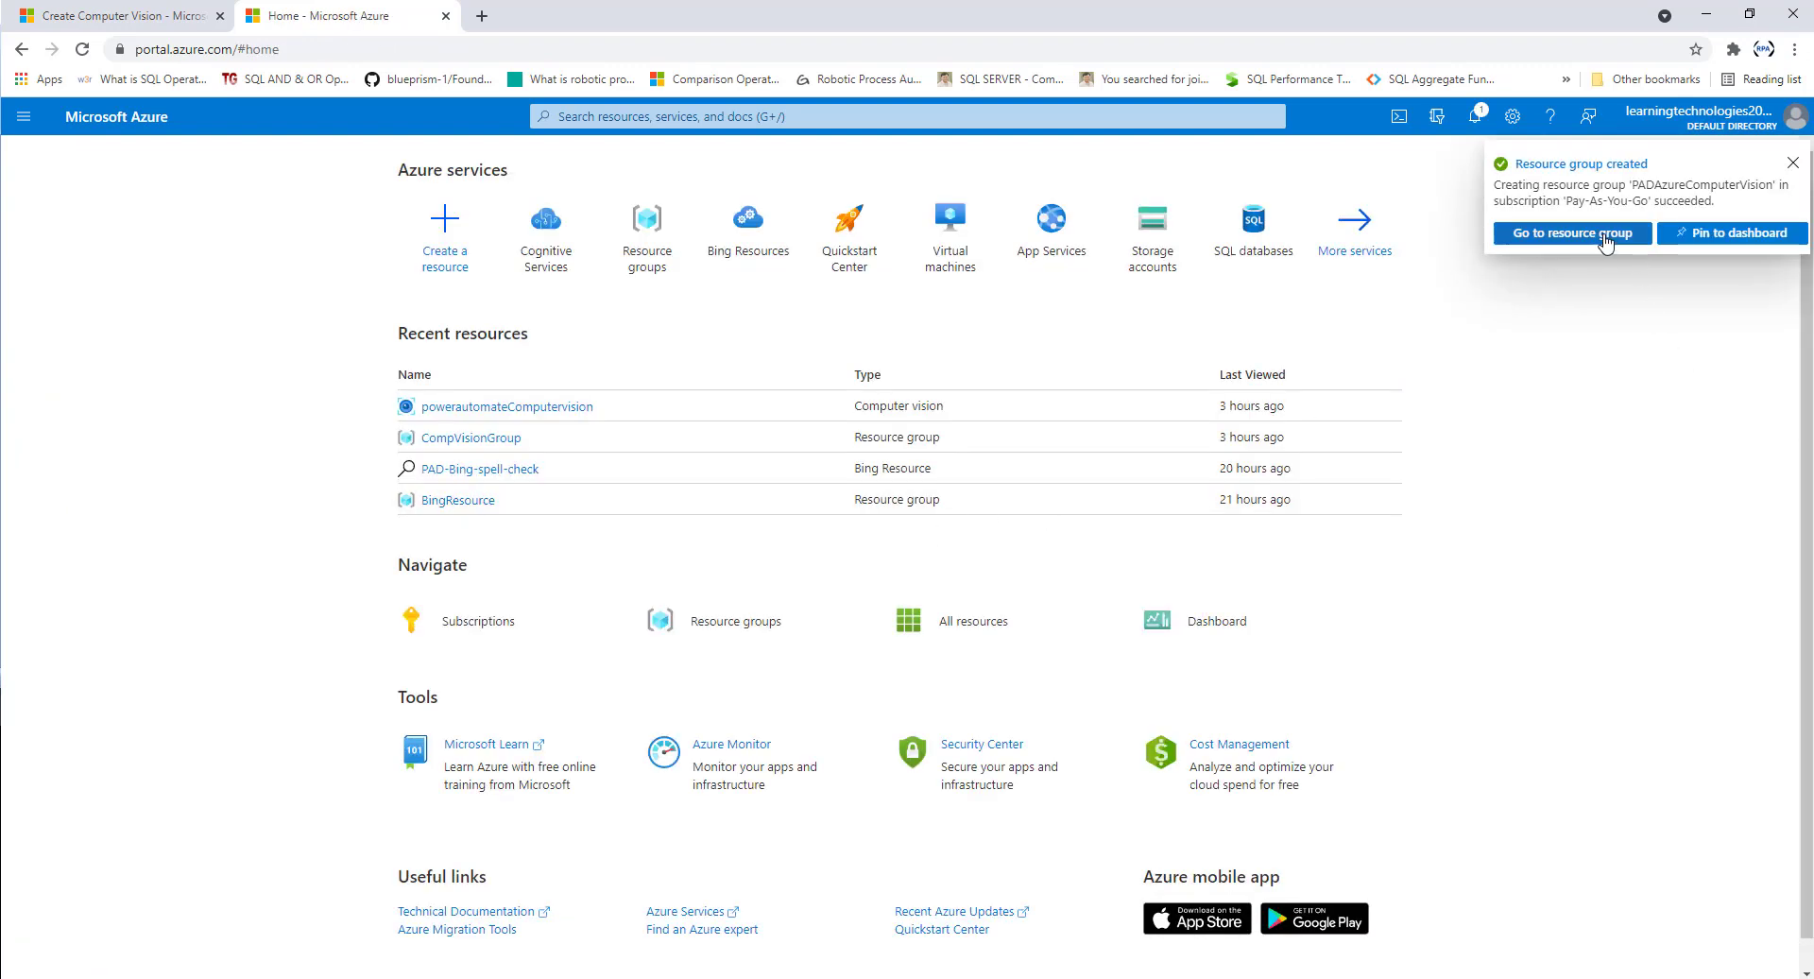
{"action": "left_click", "coordinate": [1604, 235]}
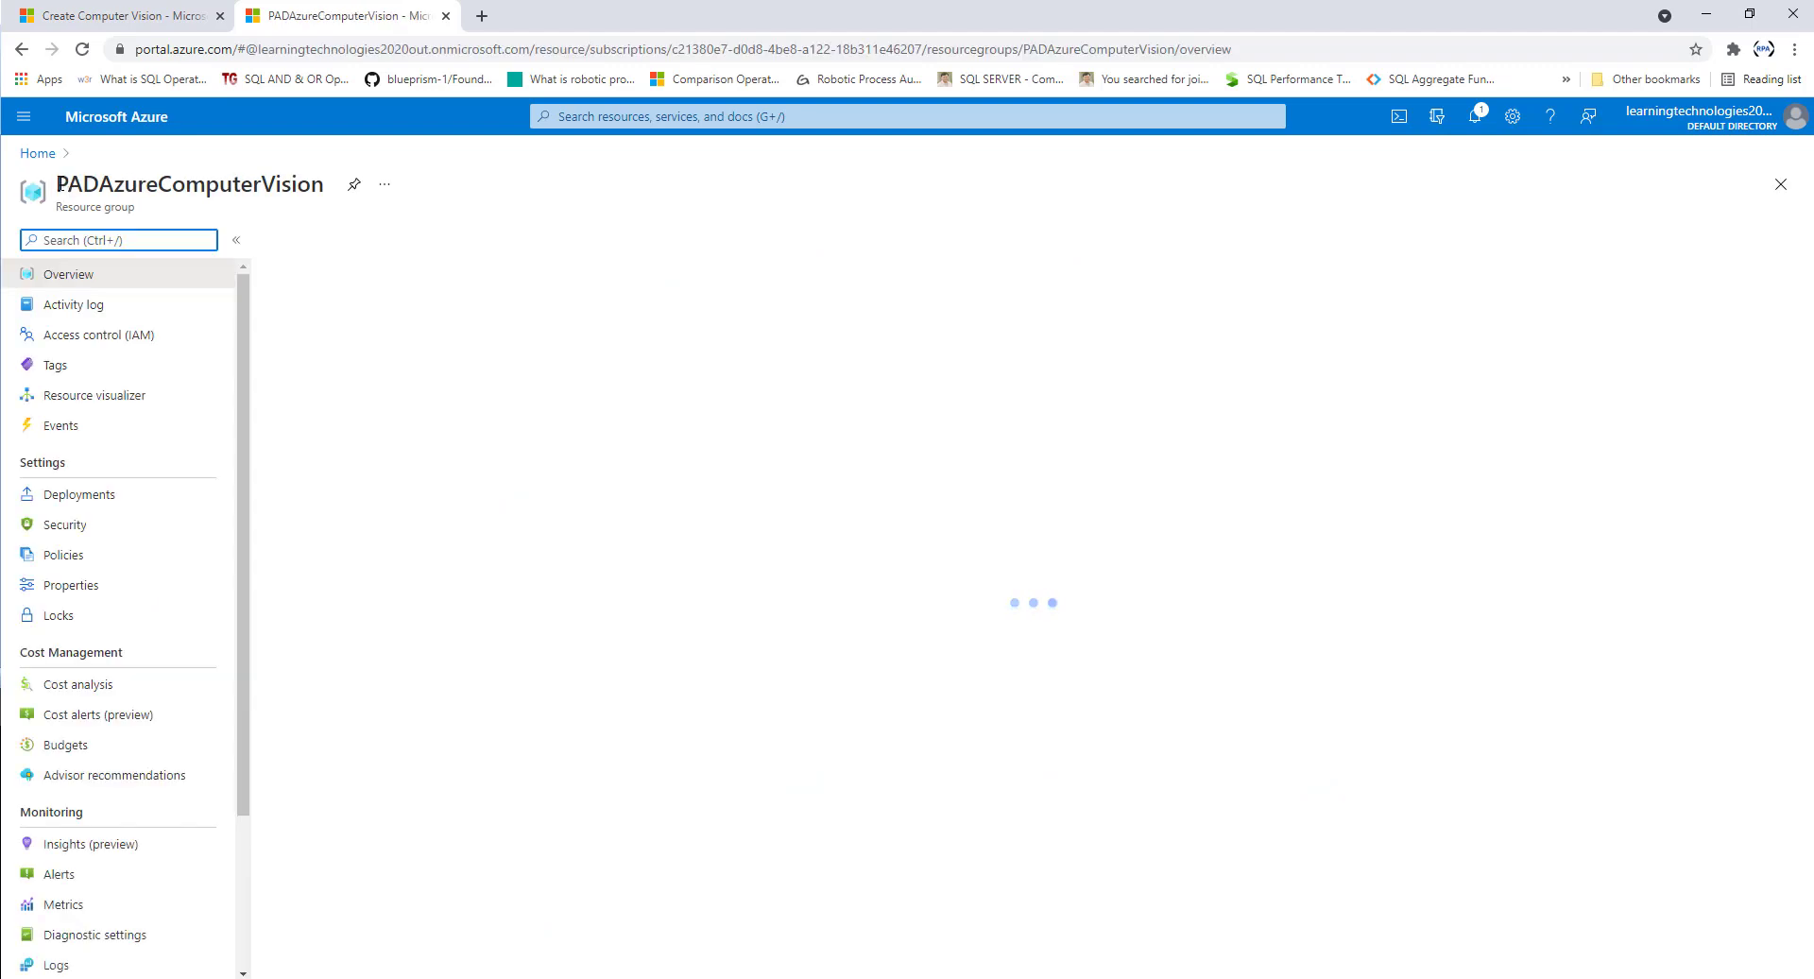
{"action": "left_click_drag", "start_coordinate": [58, 184], "coordinate": [334, 192]}
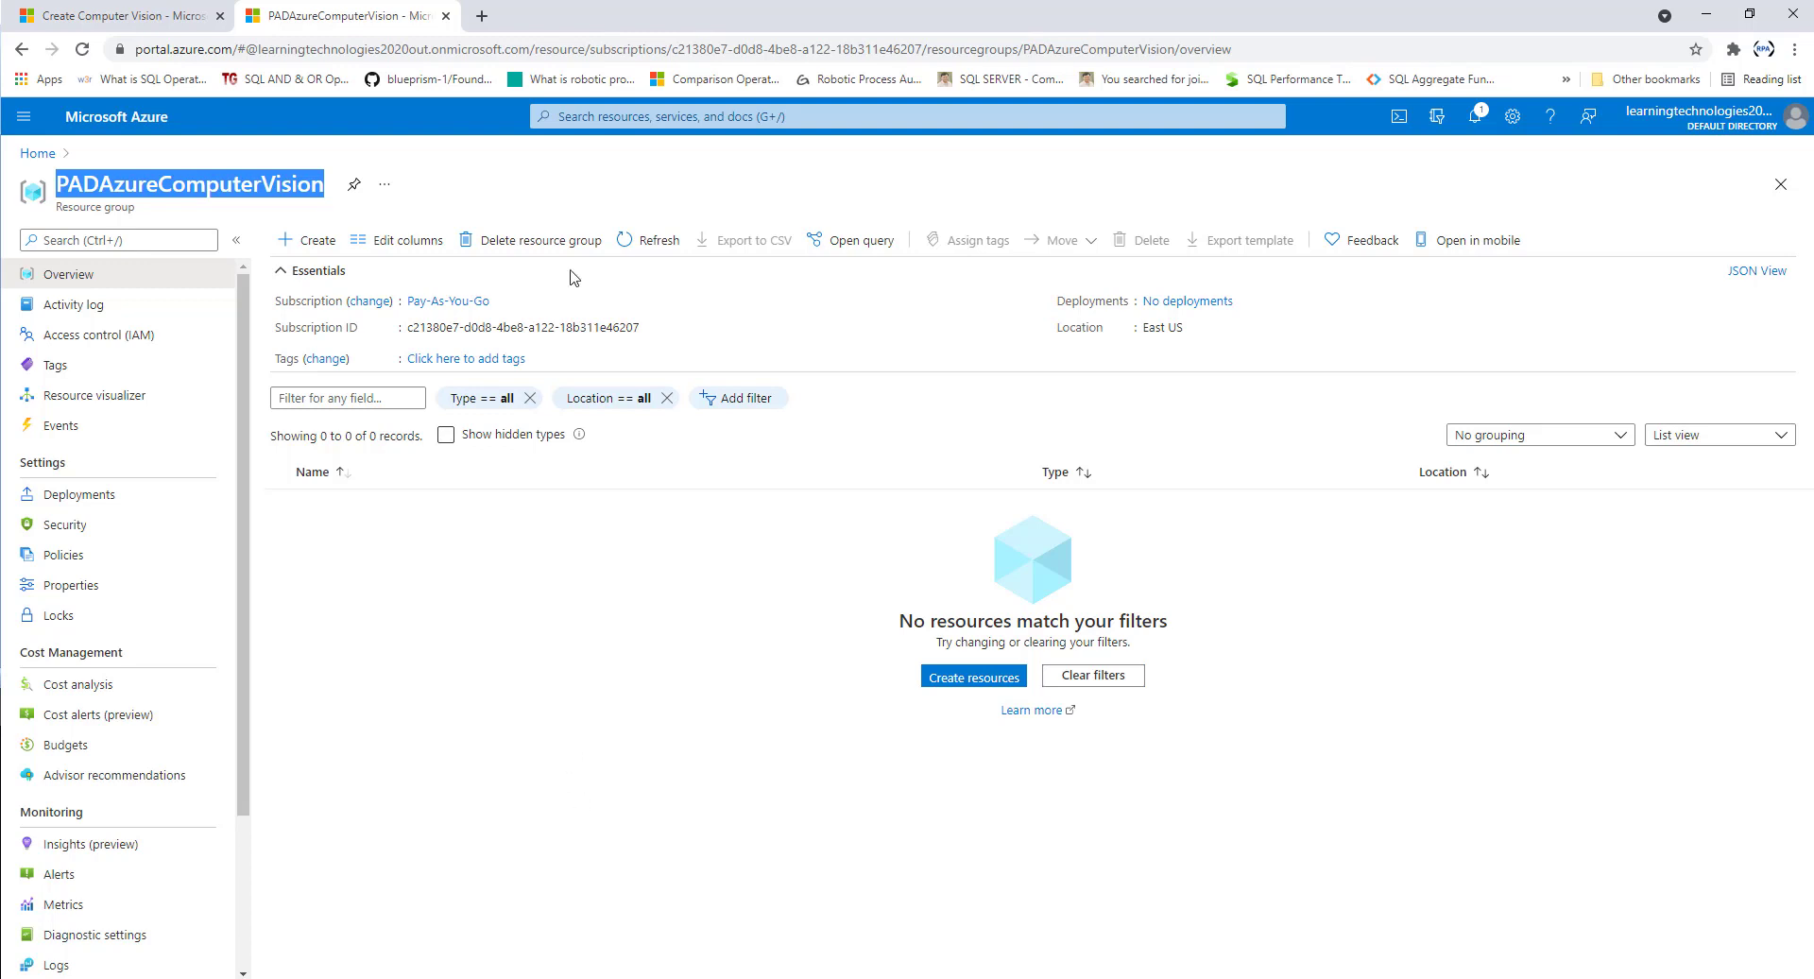
Return to the Computer Vision creation form and assign the PADAzureComputerVision resource group.
{"action": "left_click", "coordinate": [183, 12]}
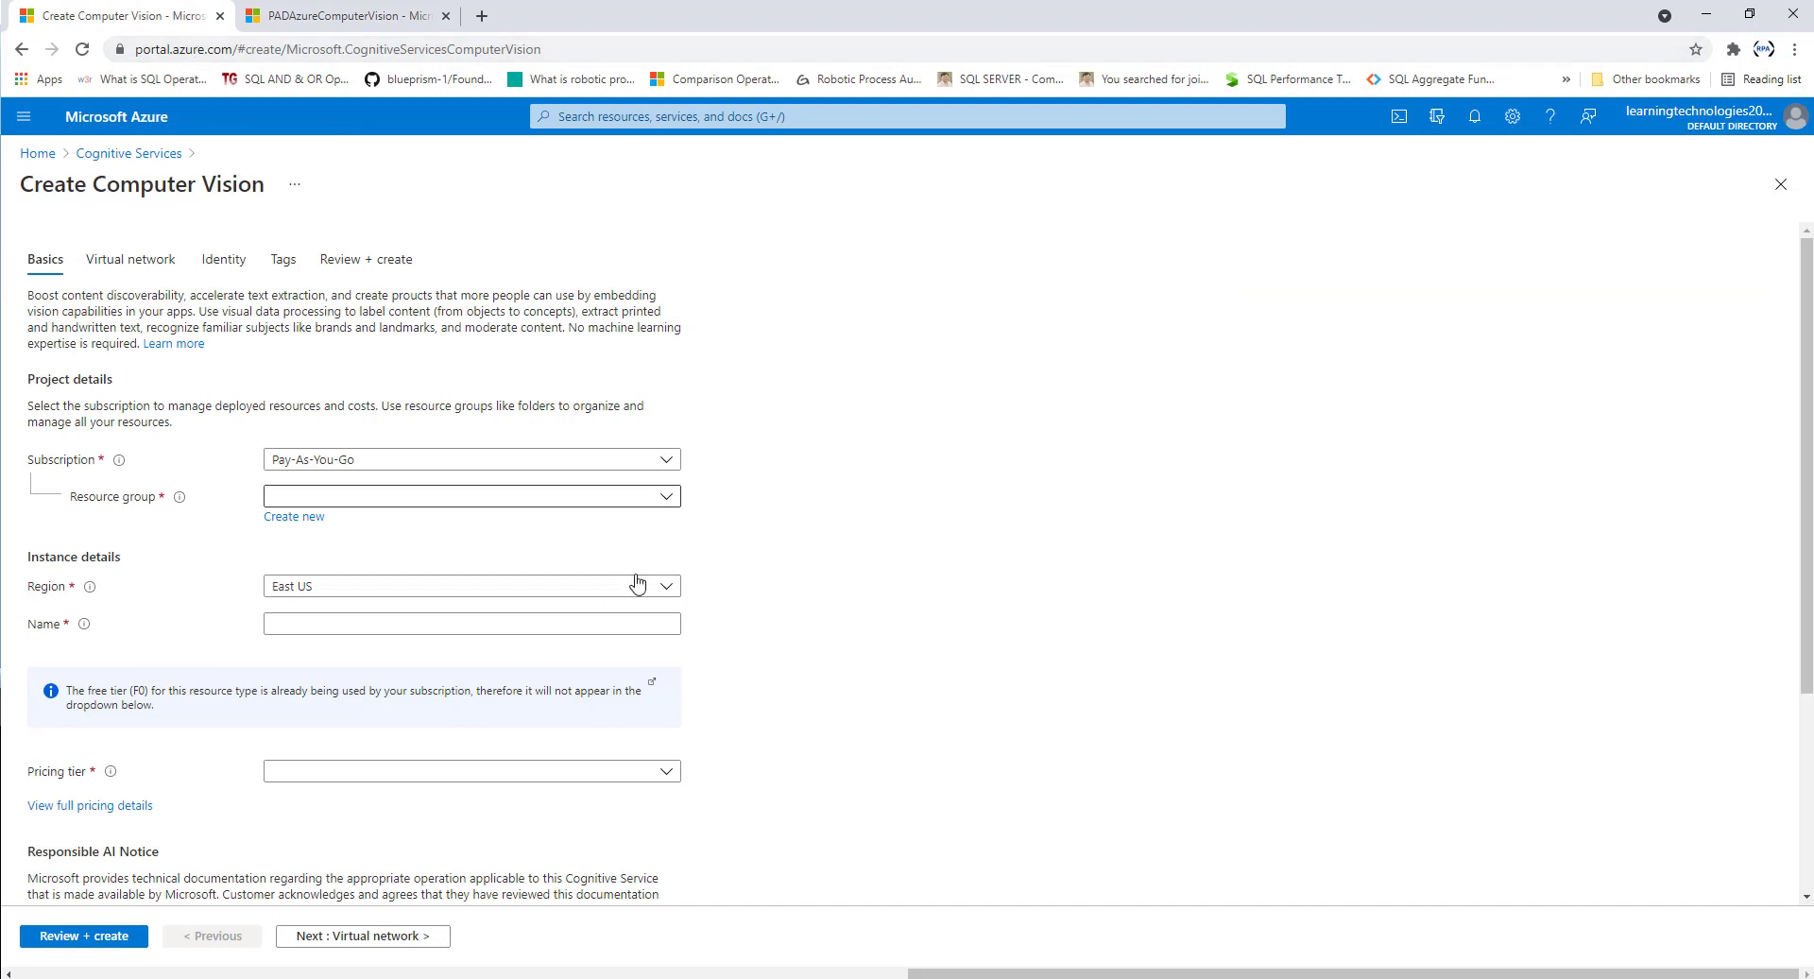
{"action": "left_click", "coordinate": [666, 498]}
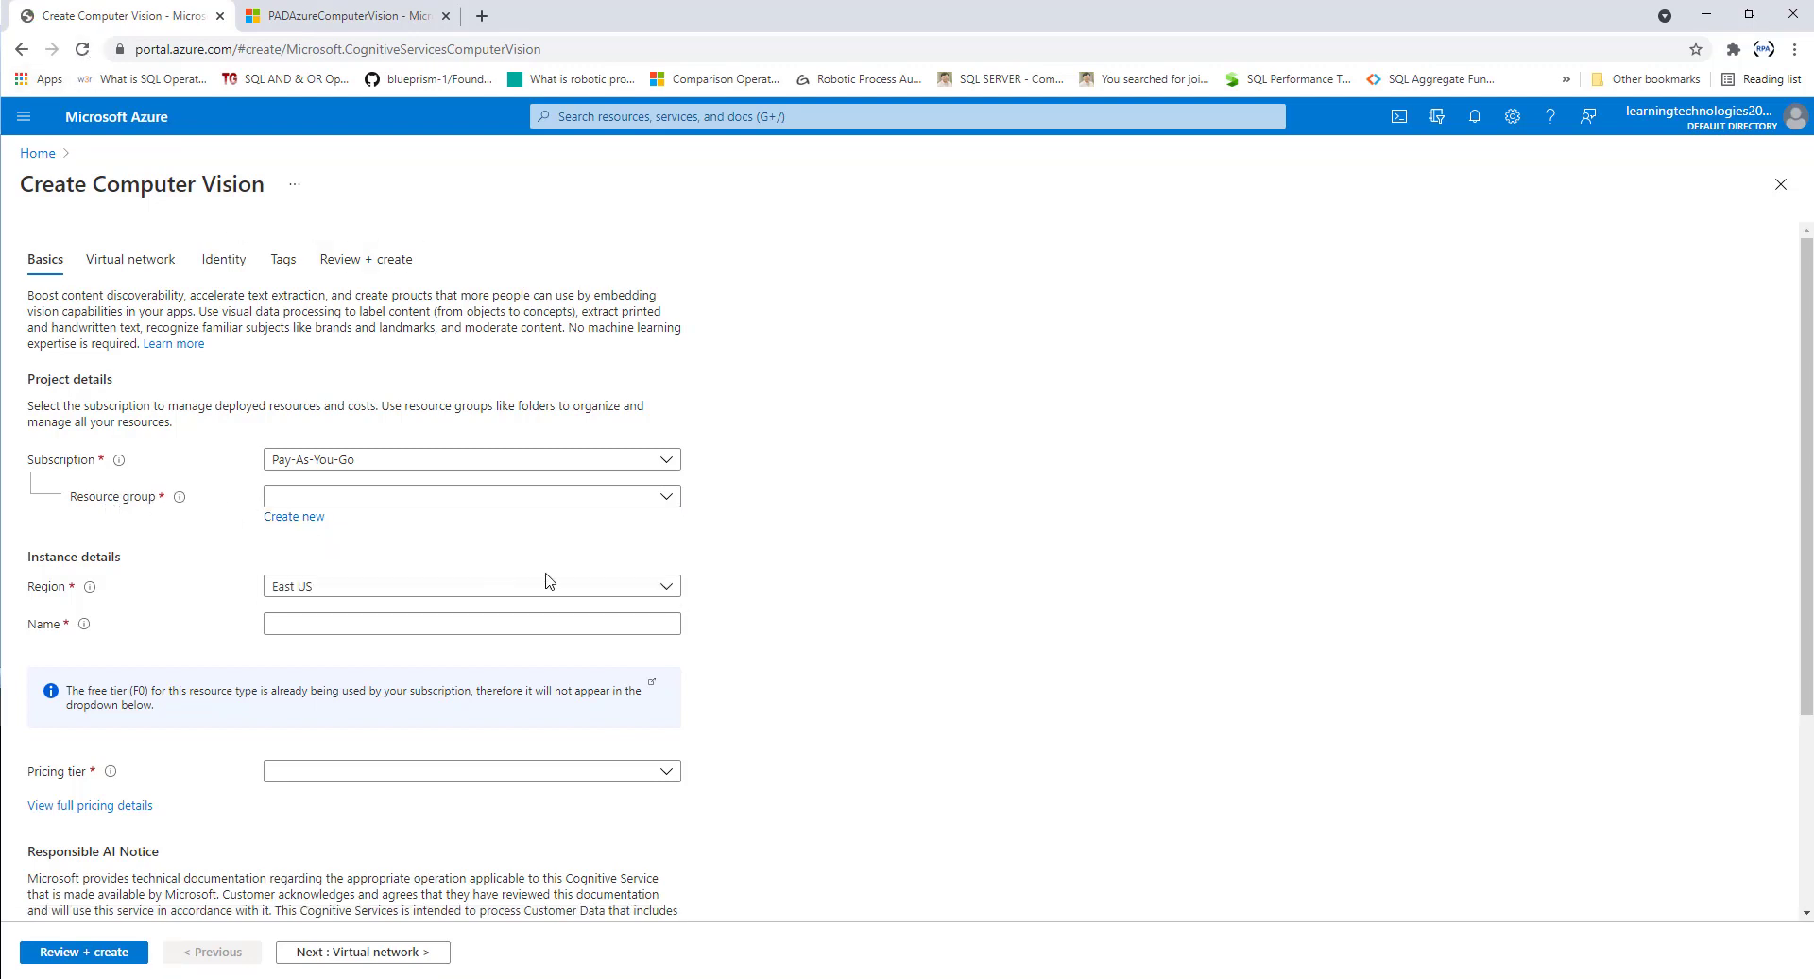
{"action": "left_click", "coordinate": [667, 501]}
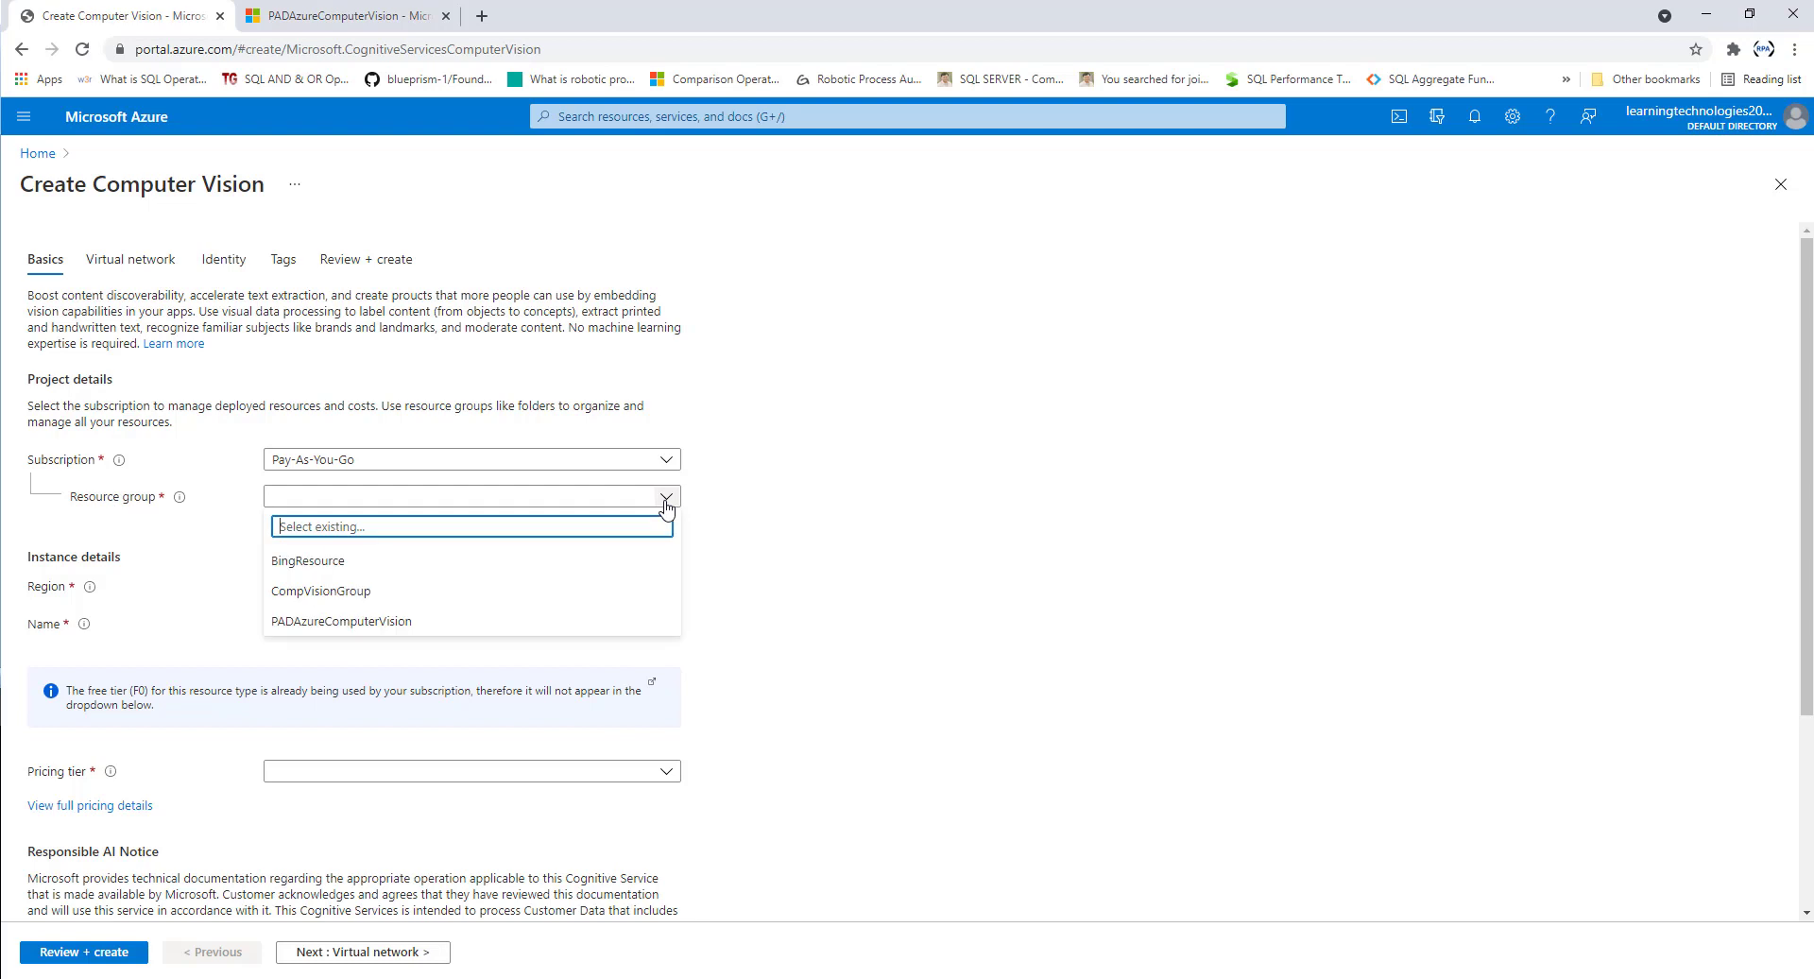
{"action": "left_click", "coordinate": [392, 624]}
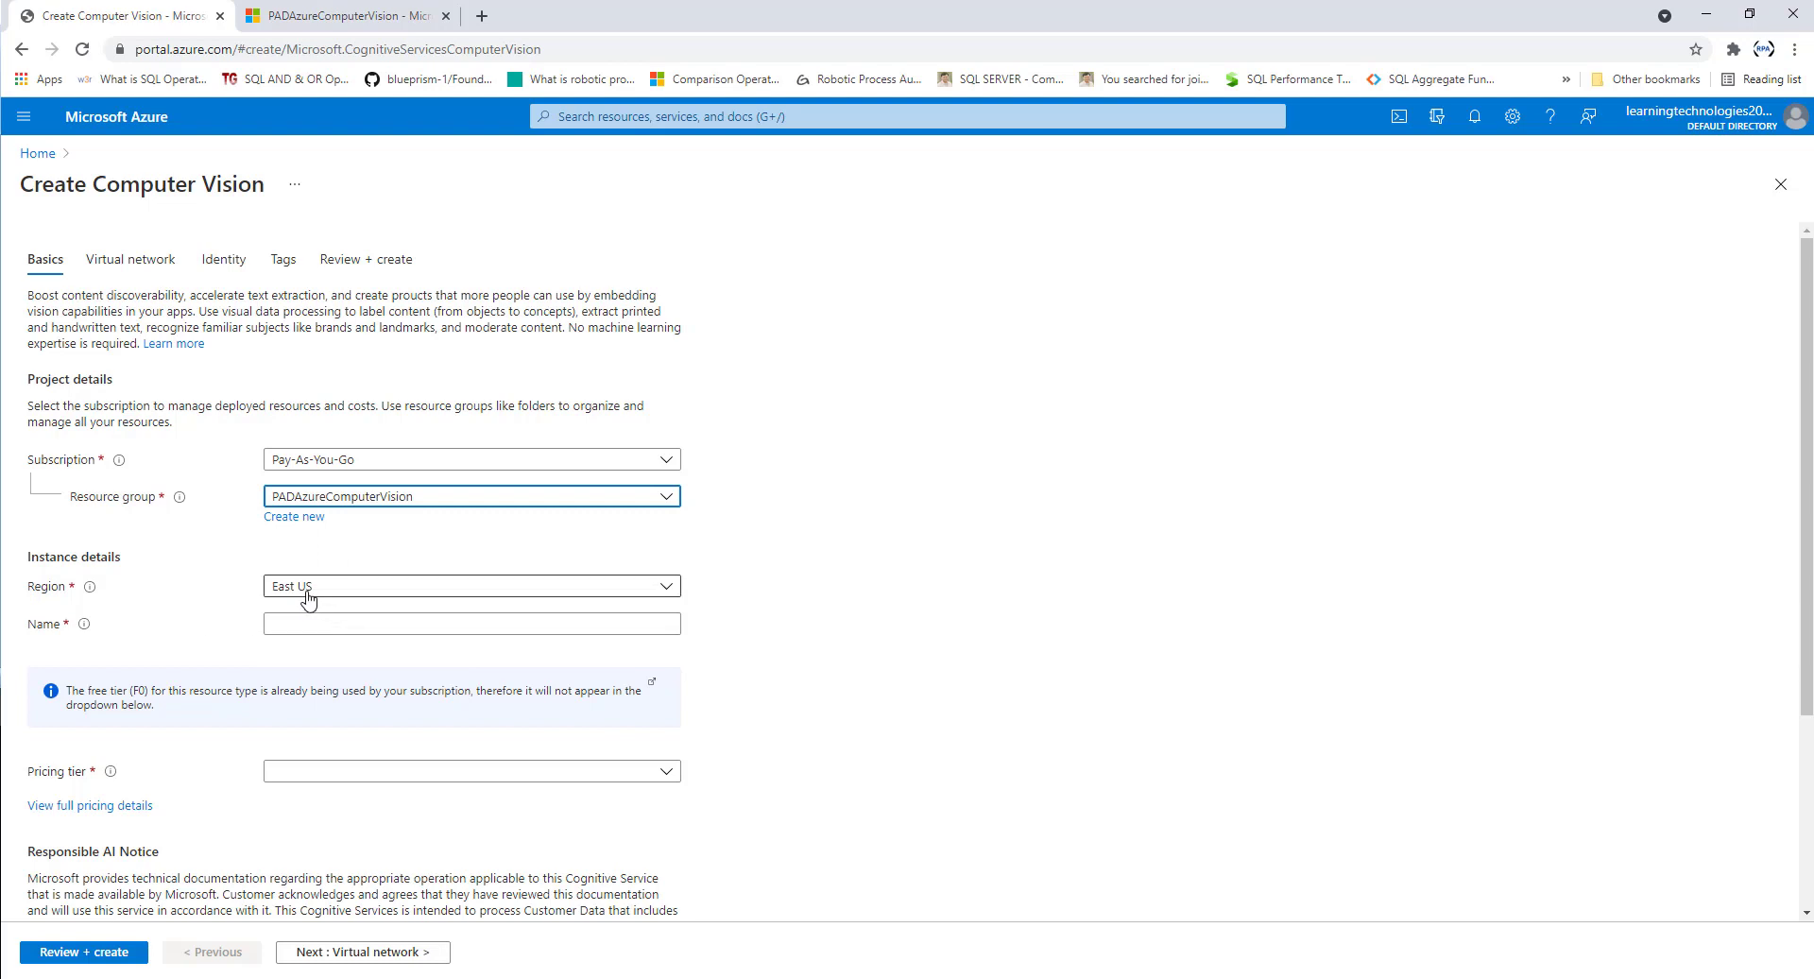
Name the Computer Vision instance PADComputerVisionAPI, reusing the "Computer Vision" text from the page heading.
{"action": "left_click", "coordinate": [274, 626]}
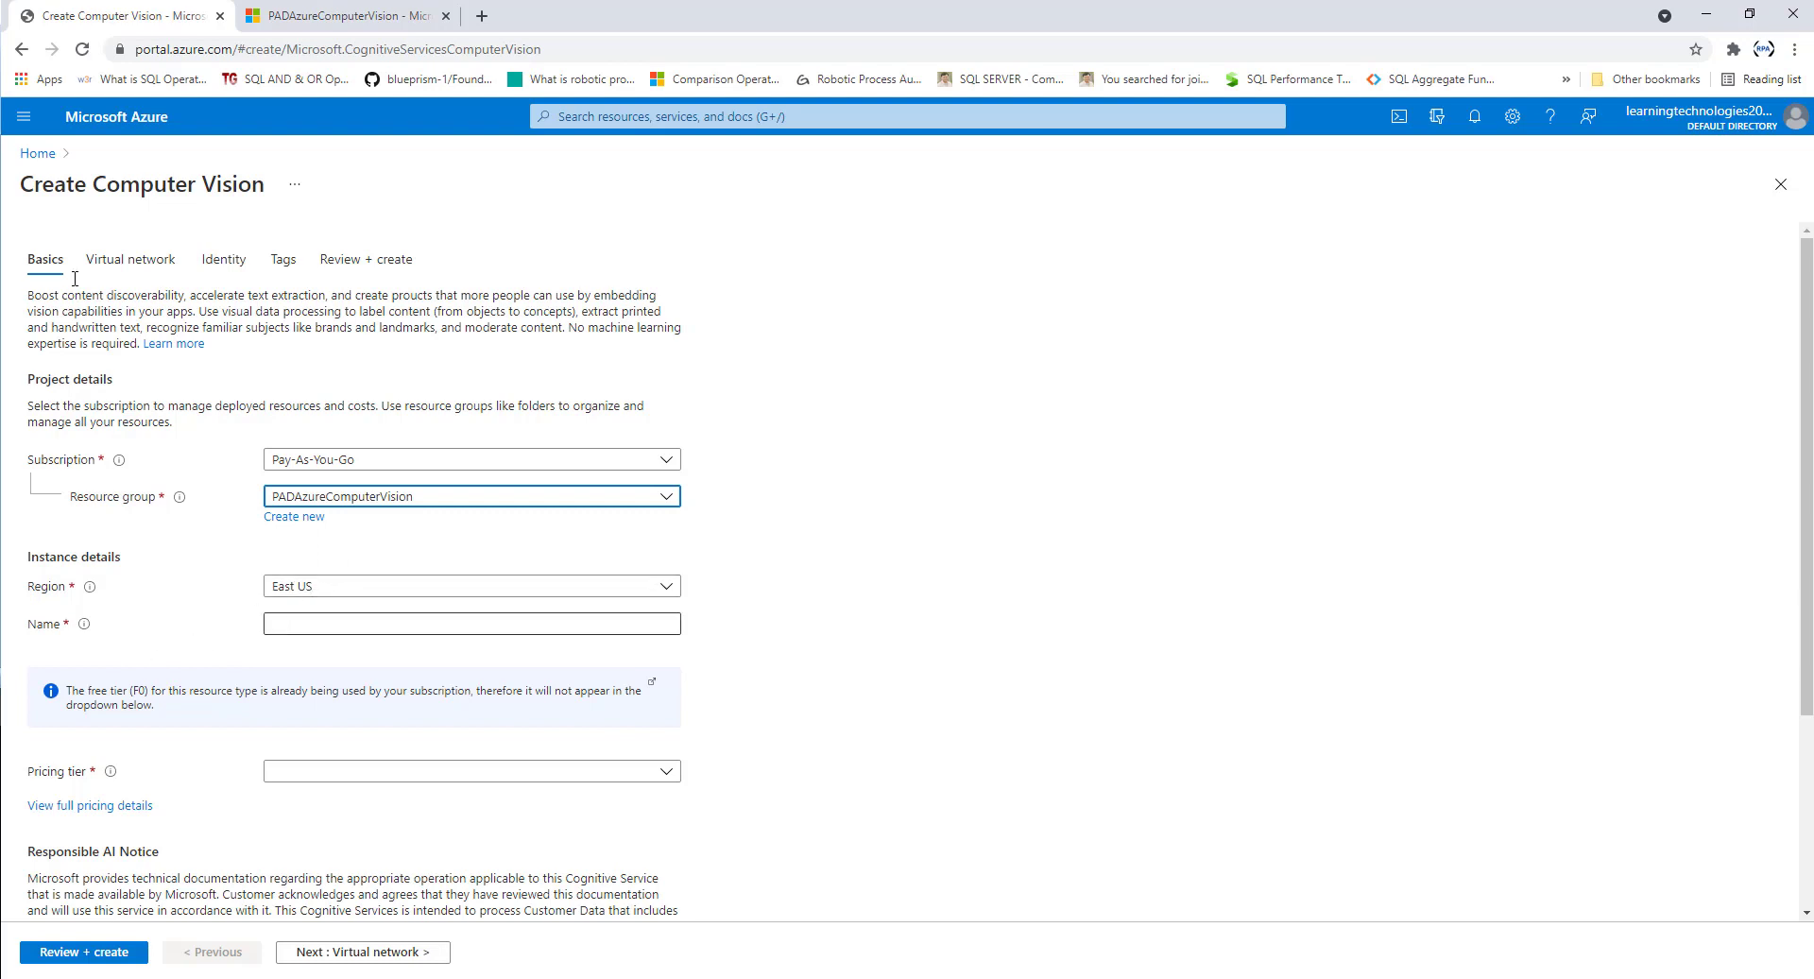
{"action": "left_click_drag", "start_coordinate": [97, 186], "coordinate": [265, 187]}
{"action": "key", "text": "ctrl+c"}
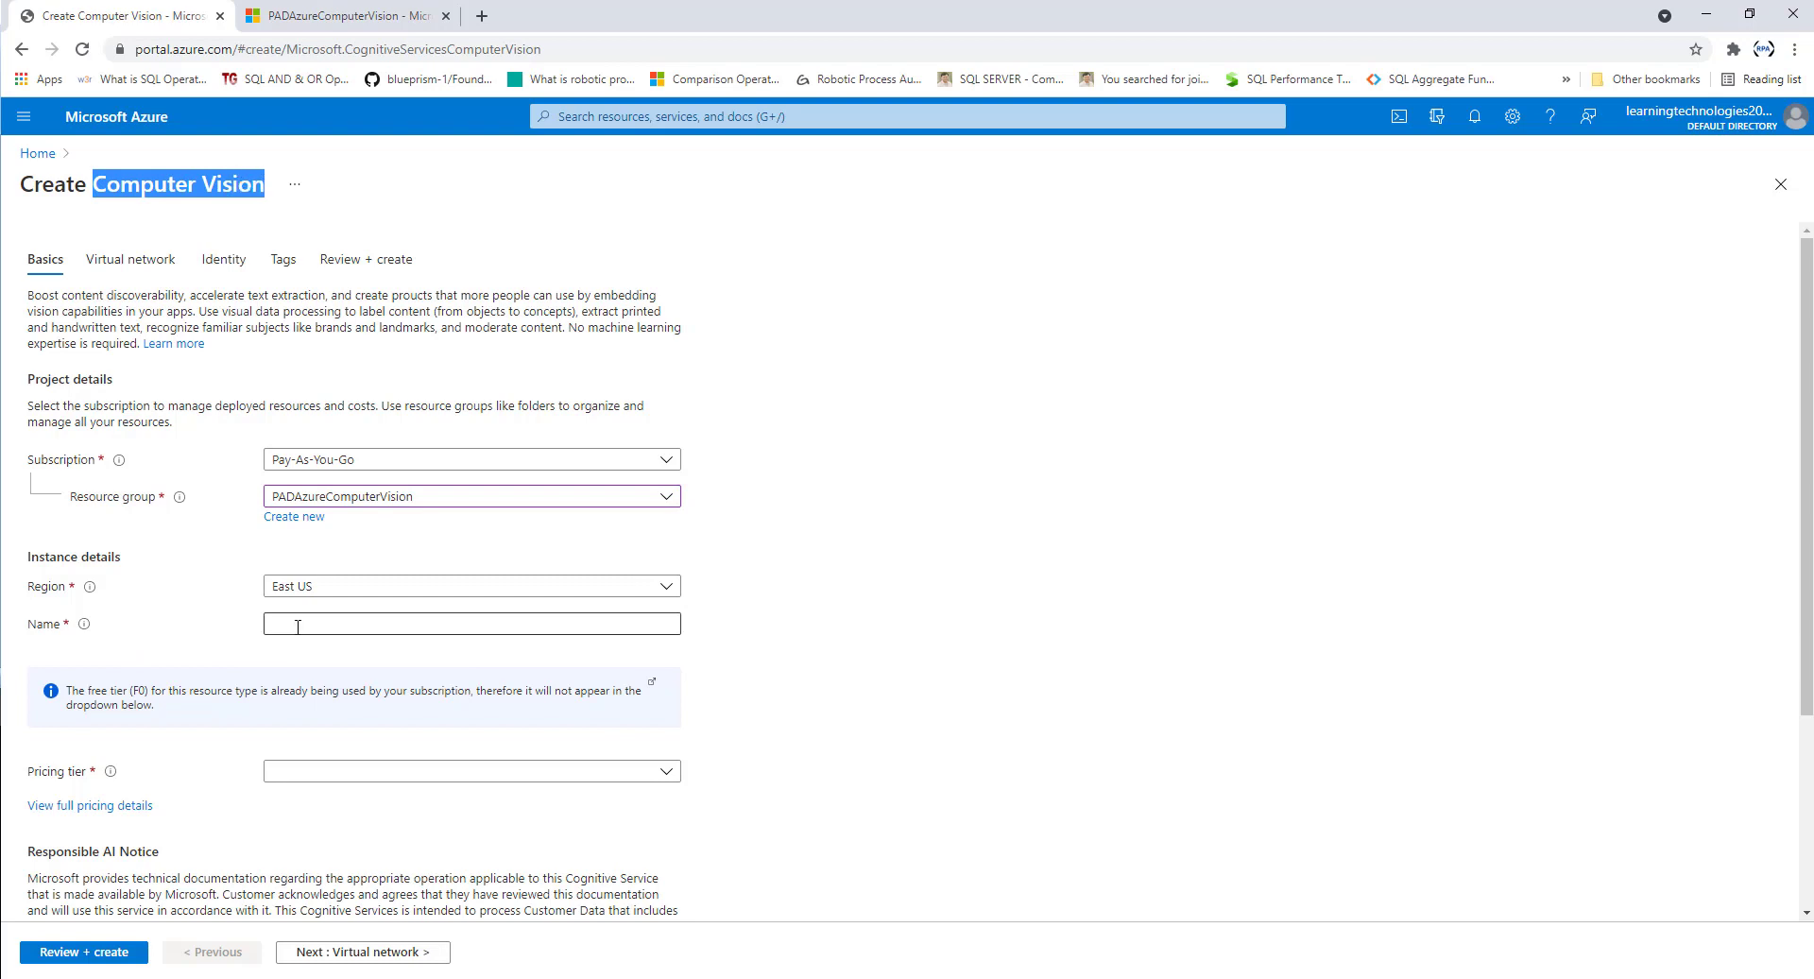
{"action": "left_click", "coordinate": [297, 627]}
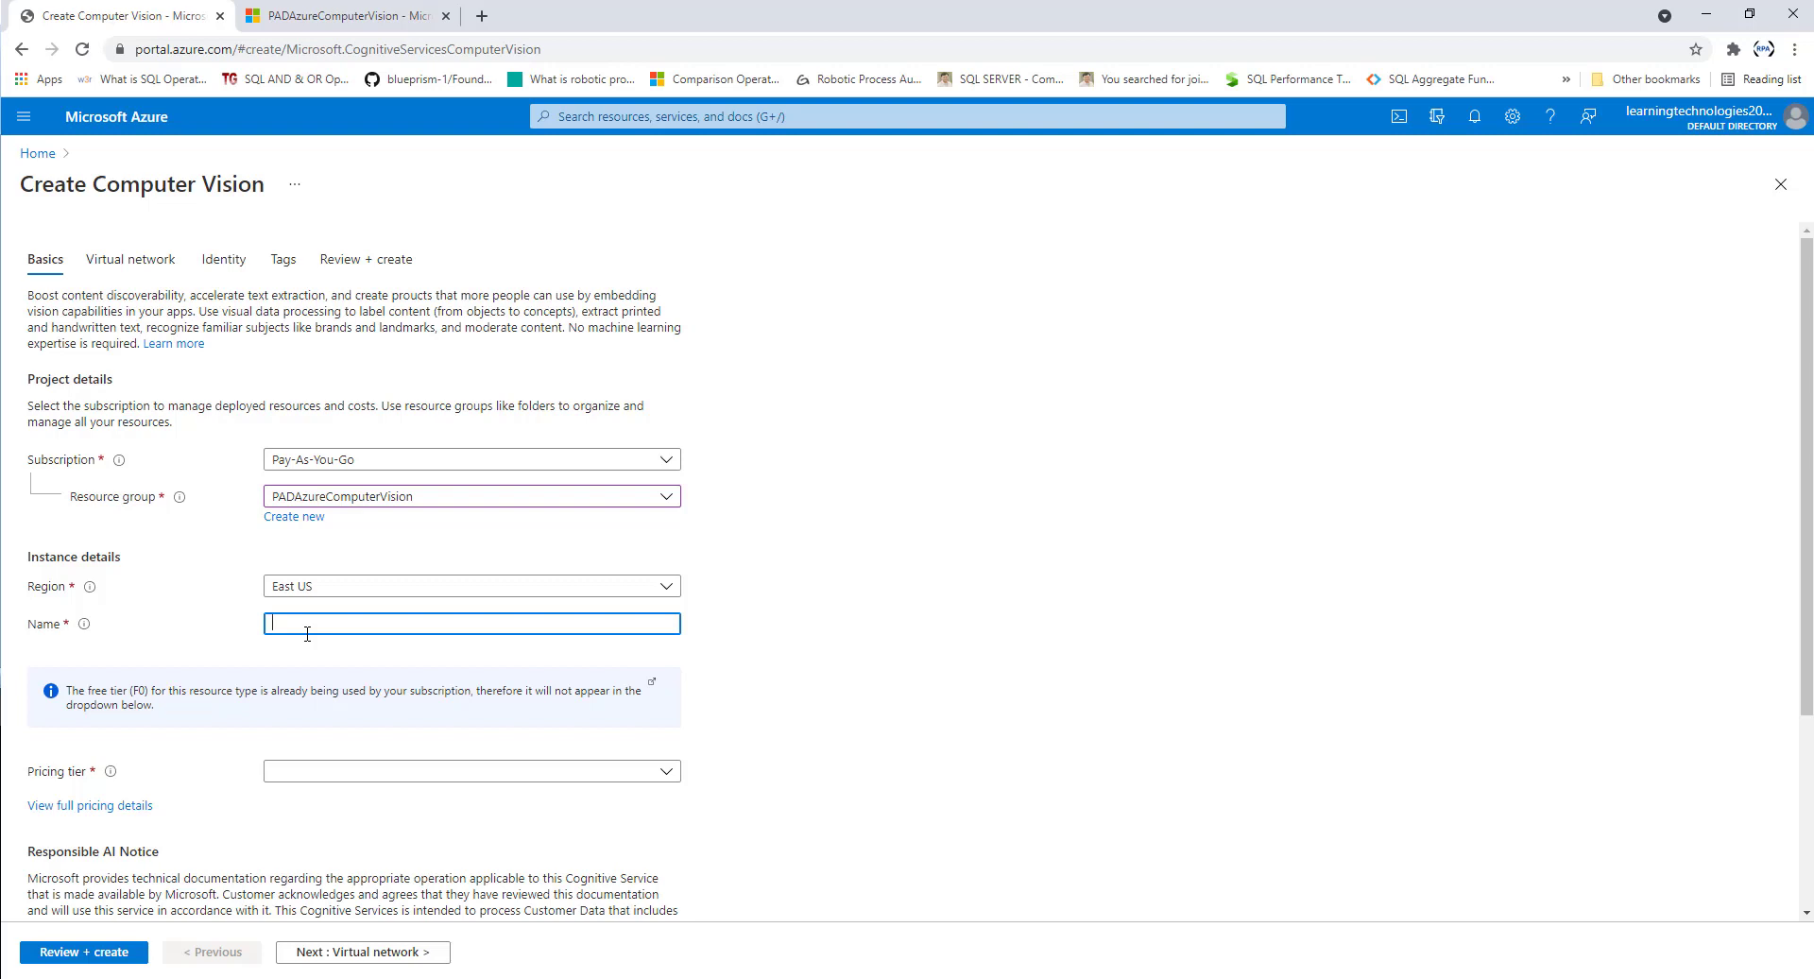
{"action": "key", "text": "ctrl+v"}
{"action": "left_click", "coordinate": [276, 622]}
{"action": "type", "text": "PAD"}
{"action": "key", "text": "Delete"}
{"action": "key", "text": "ctrl+Right"}
{"action": "key", "text": "BackSpace"}
{"action": "key", "text": "End"}
{"action": "type", "text": "API"}
{"action": "left_click", "coordinate": [294, 625]}
{"action": "type", "text": "C"}
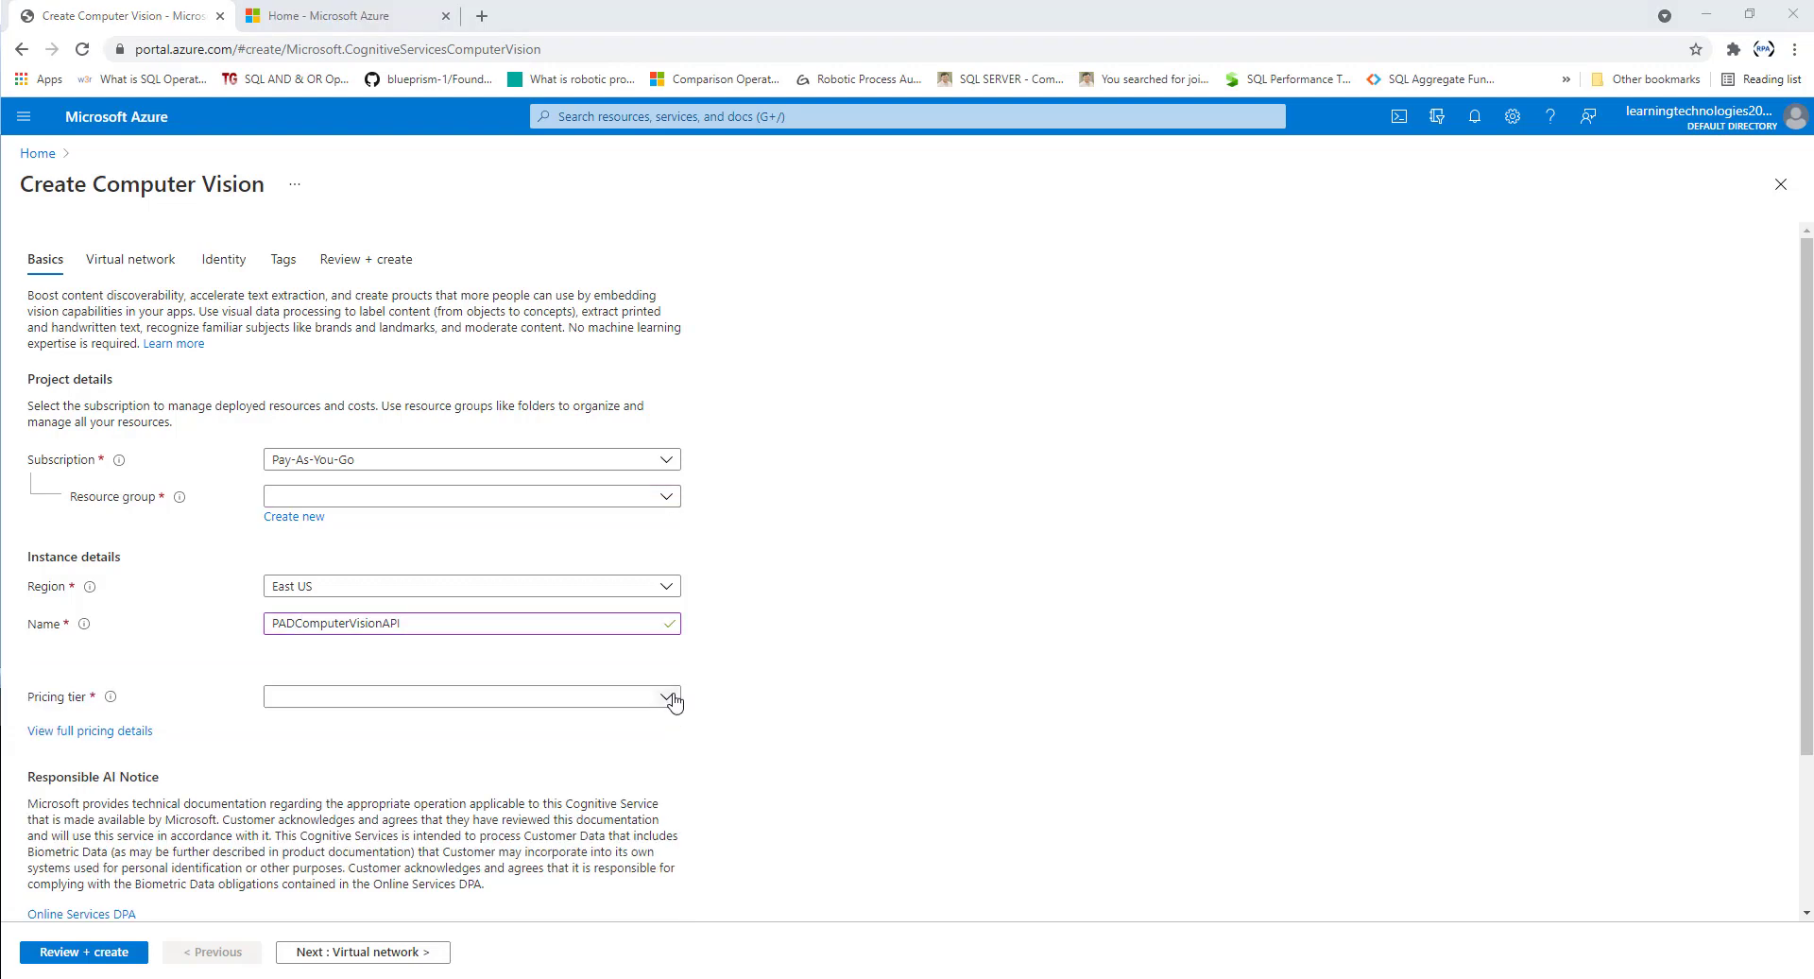
Set the pricing tier to Free F0 (20 Calls per minute, 5K Calls per month) for the Computer Vision instance.
{"action": "left_click", "coordinate": [674, 702]}
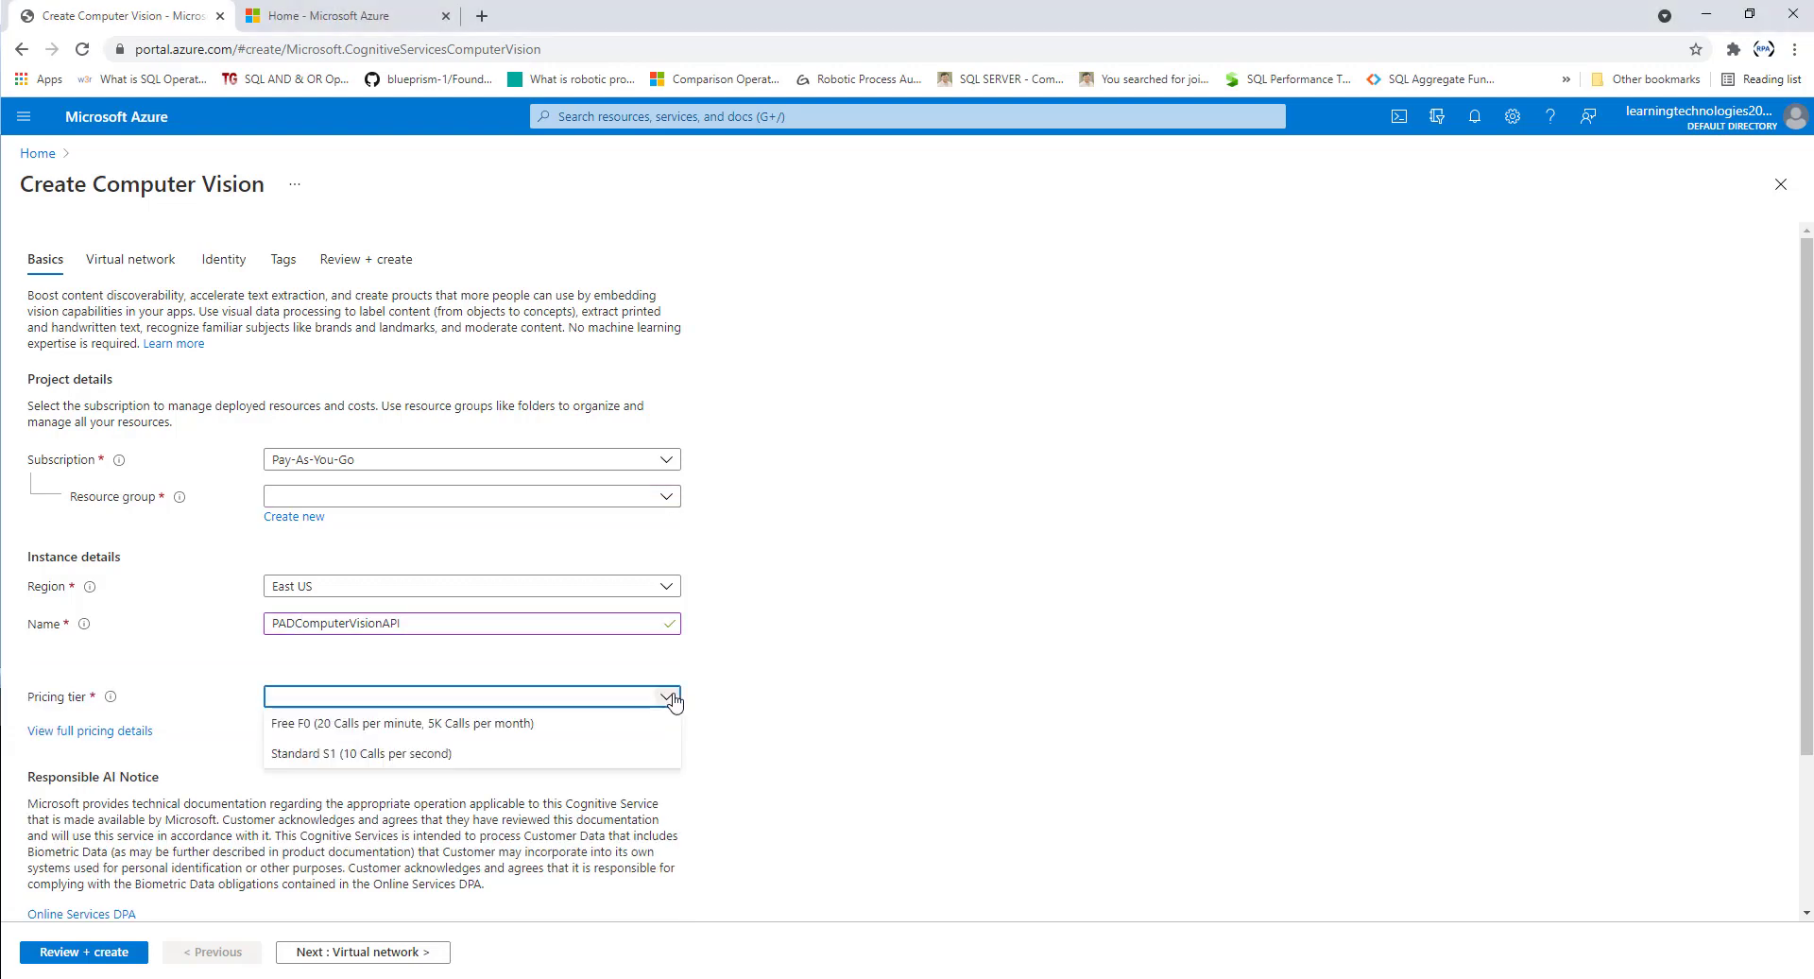
{"action": "left_click", "coordinate": [578, 724]}
{"action": "scroll", "coordinate": [417, 626], "scroll_direction": "down", "scroll_amount": 2}
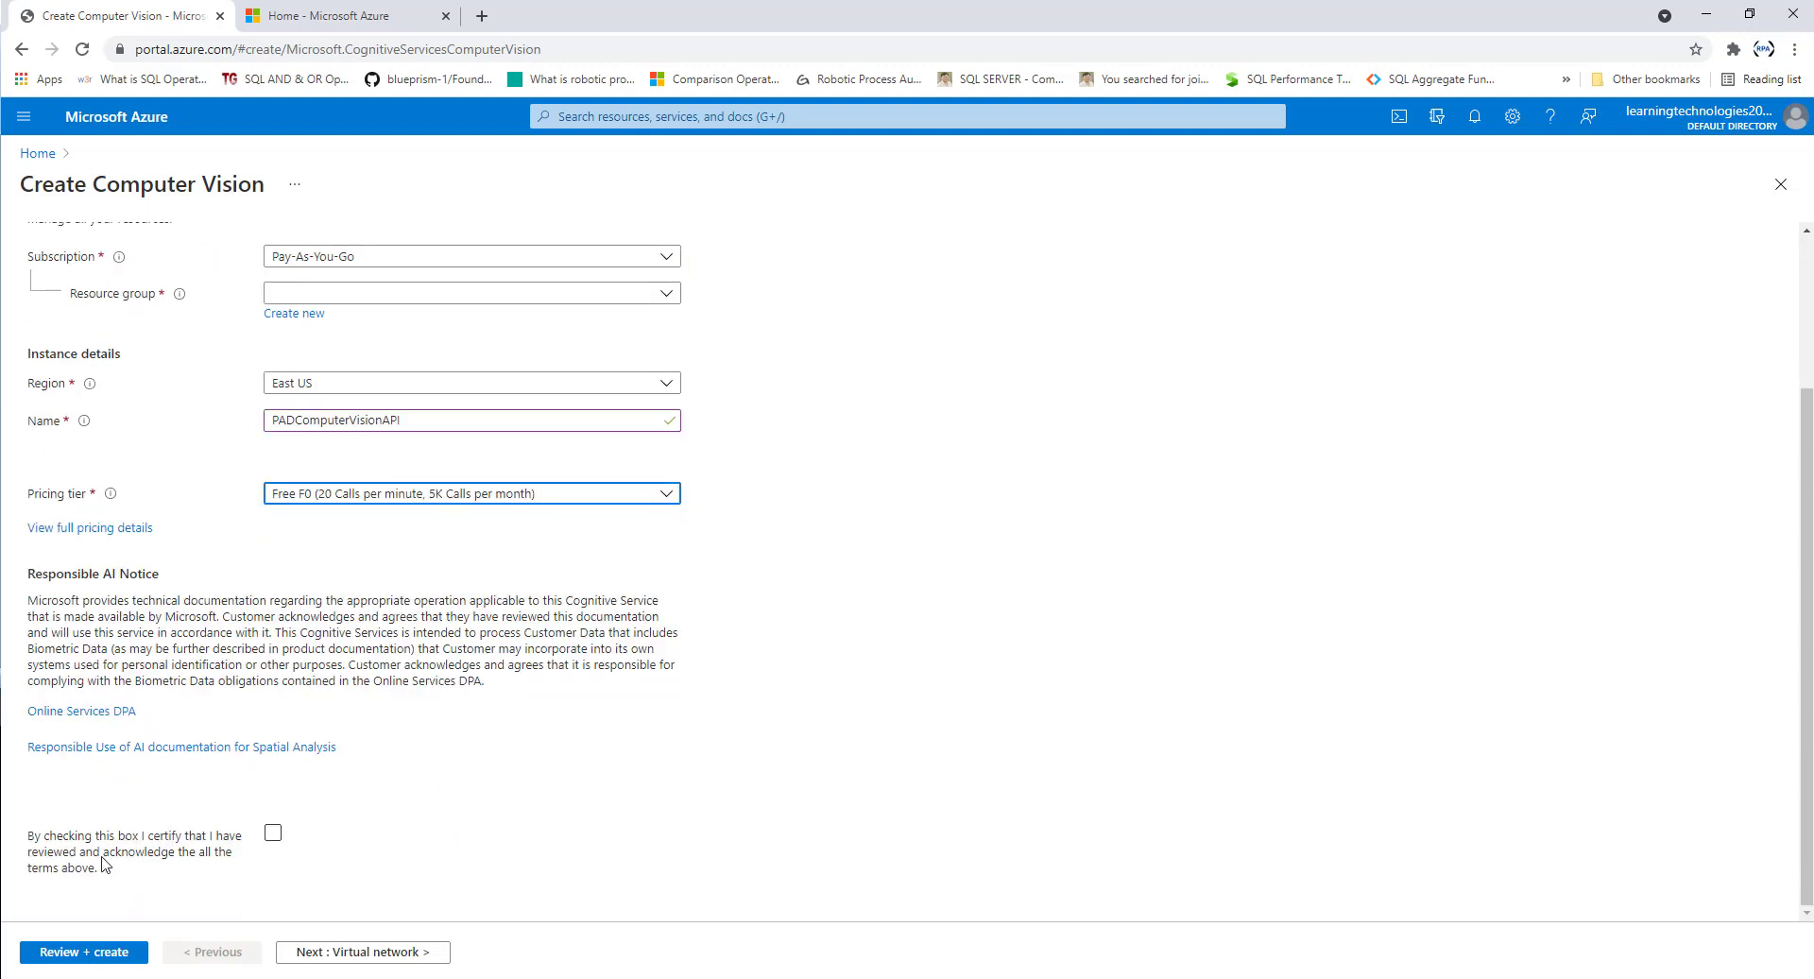
Acknowledge the Responsible AI terms, then review and create the PADComputerVisionAPI resource.
{"action": "double_click", "coordinate": [34, 836]}
{"action": "left_click_drag", "start_coordinate": [54, 857], "coordinate": [54, 856]}
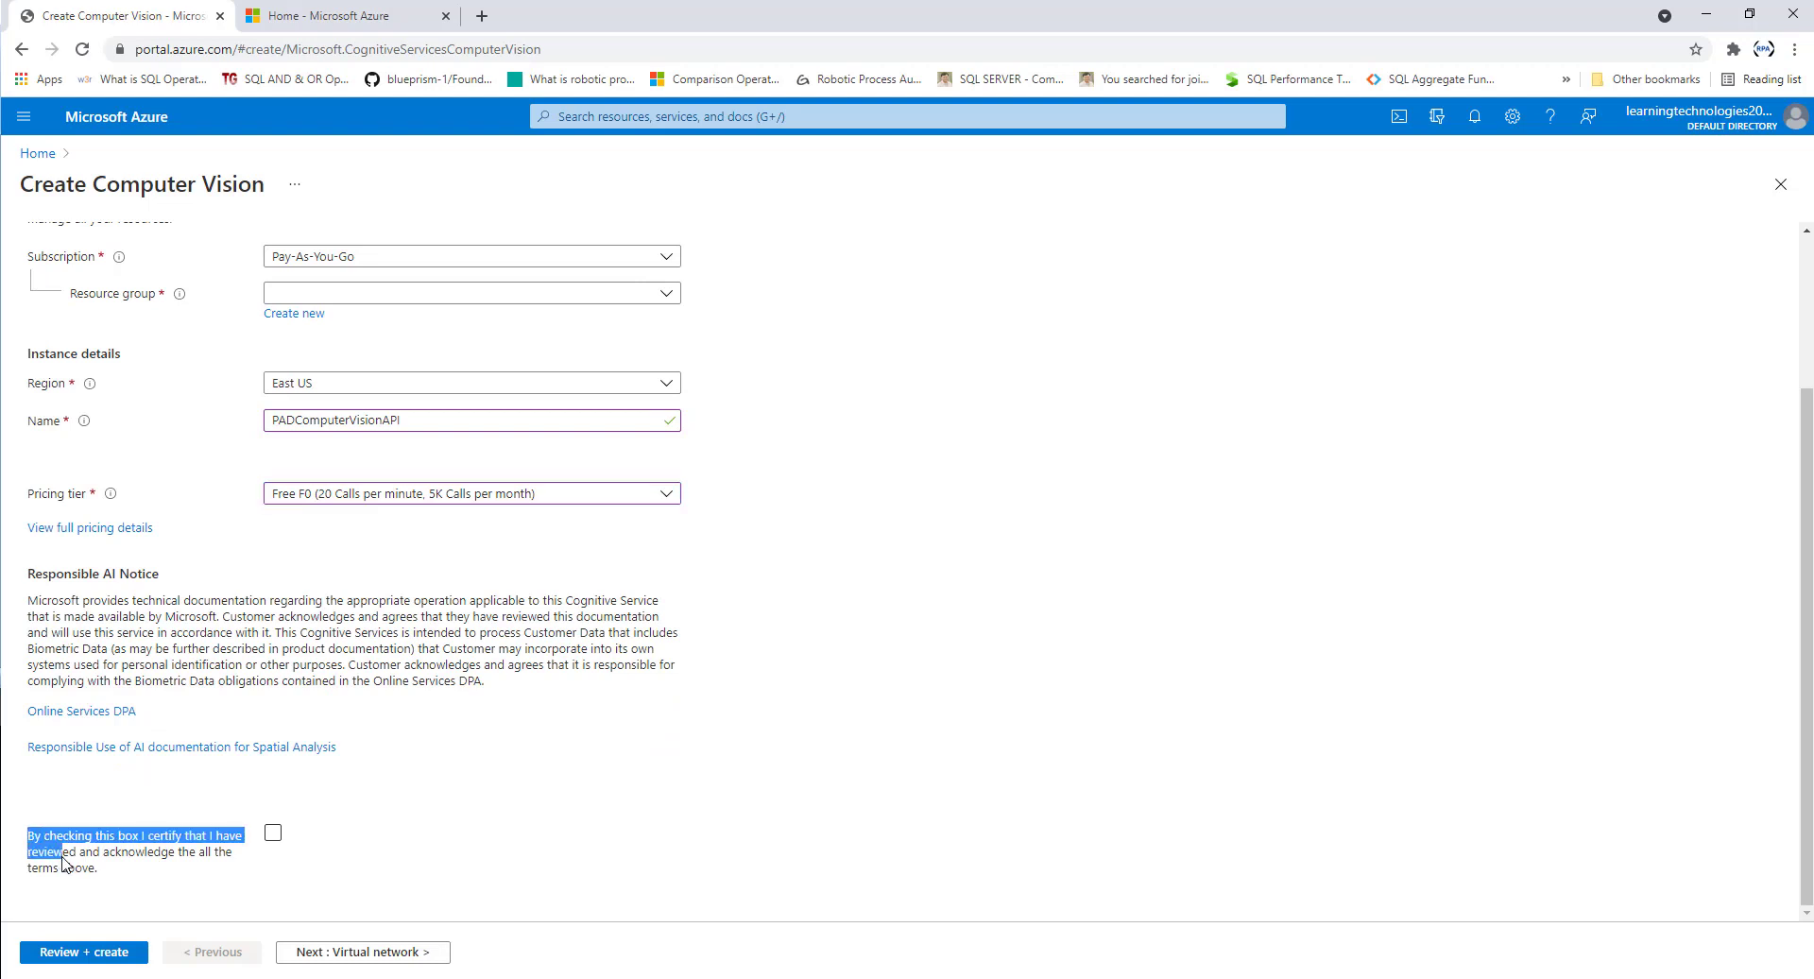
{"action": "left_click", "coordinate": [194, 872]}
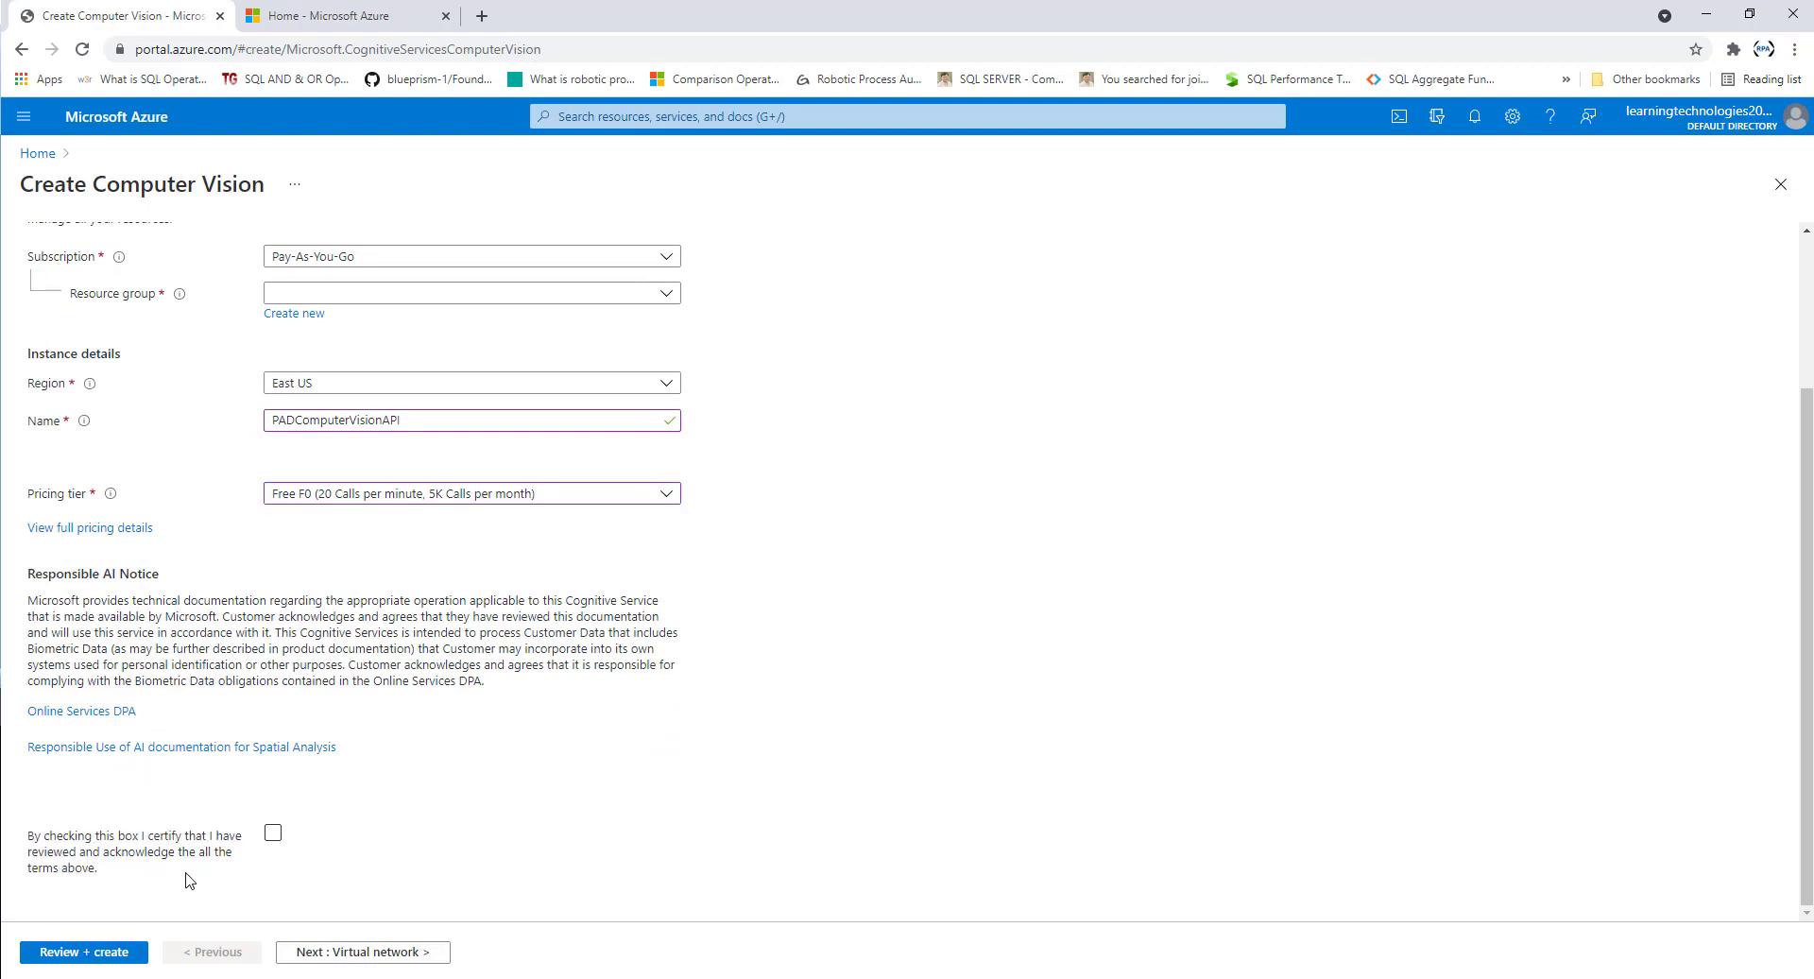
{"action": "left_click", "coordinate": [272, 835]}
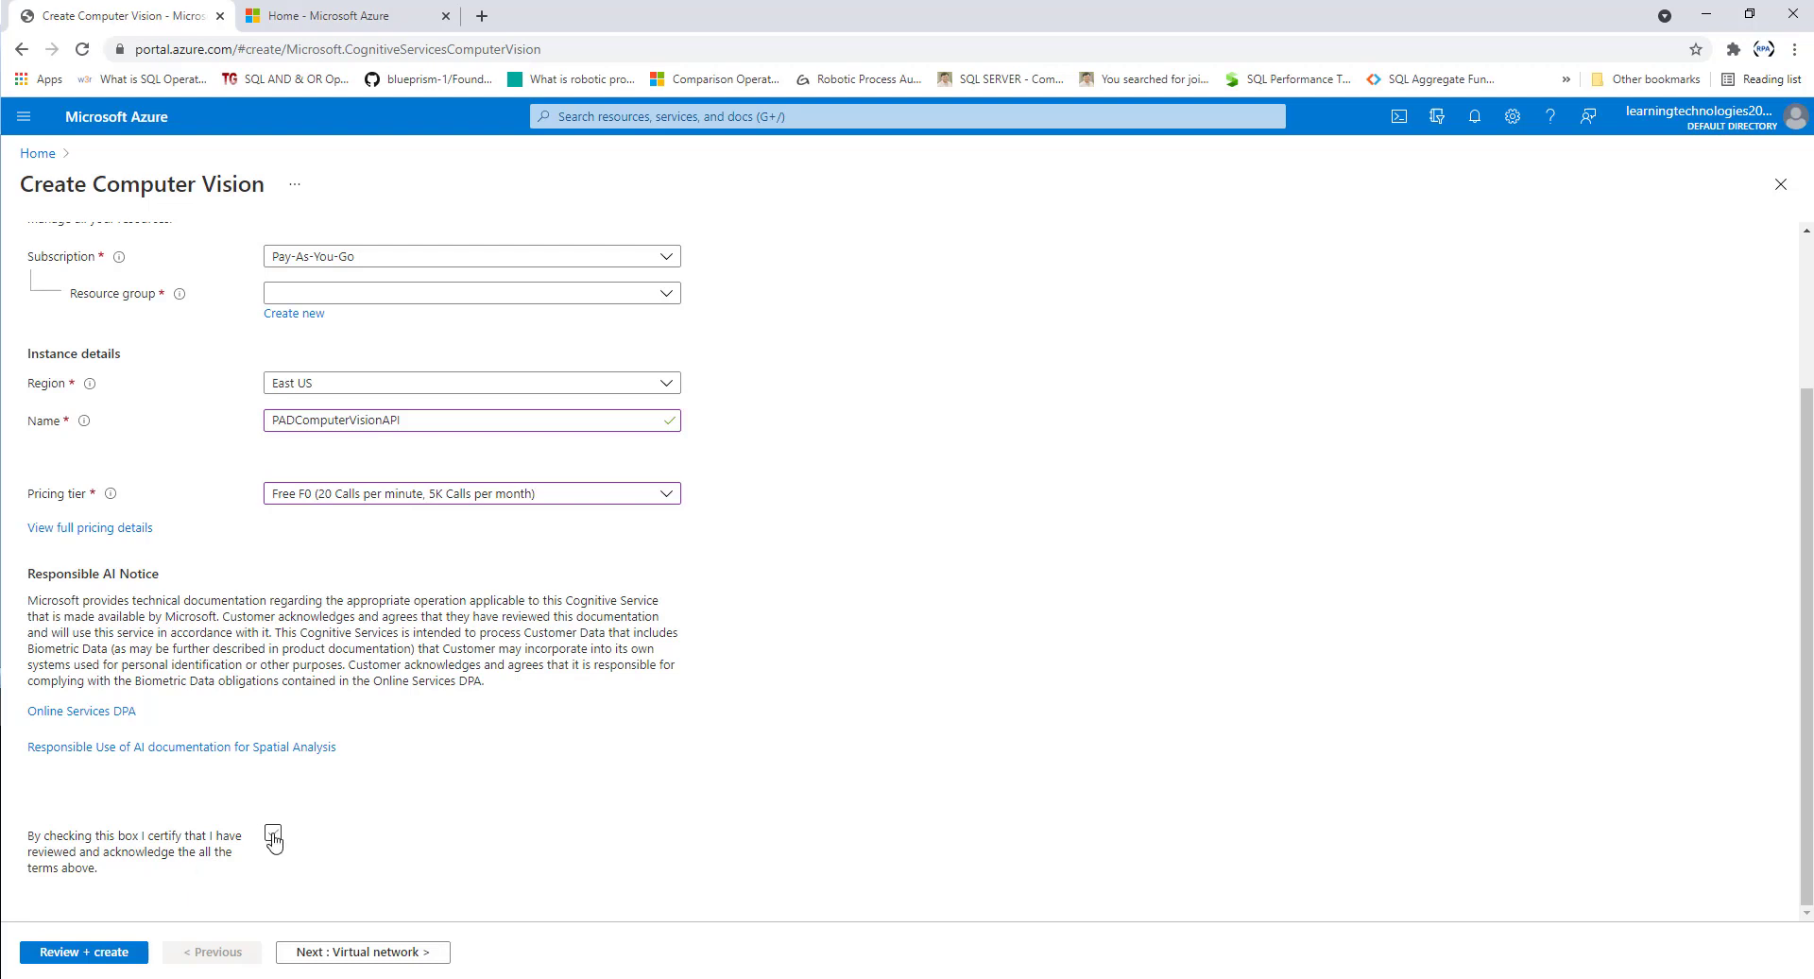
{"action": "left_click", "coordinate": [100, 952]}
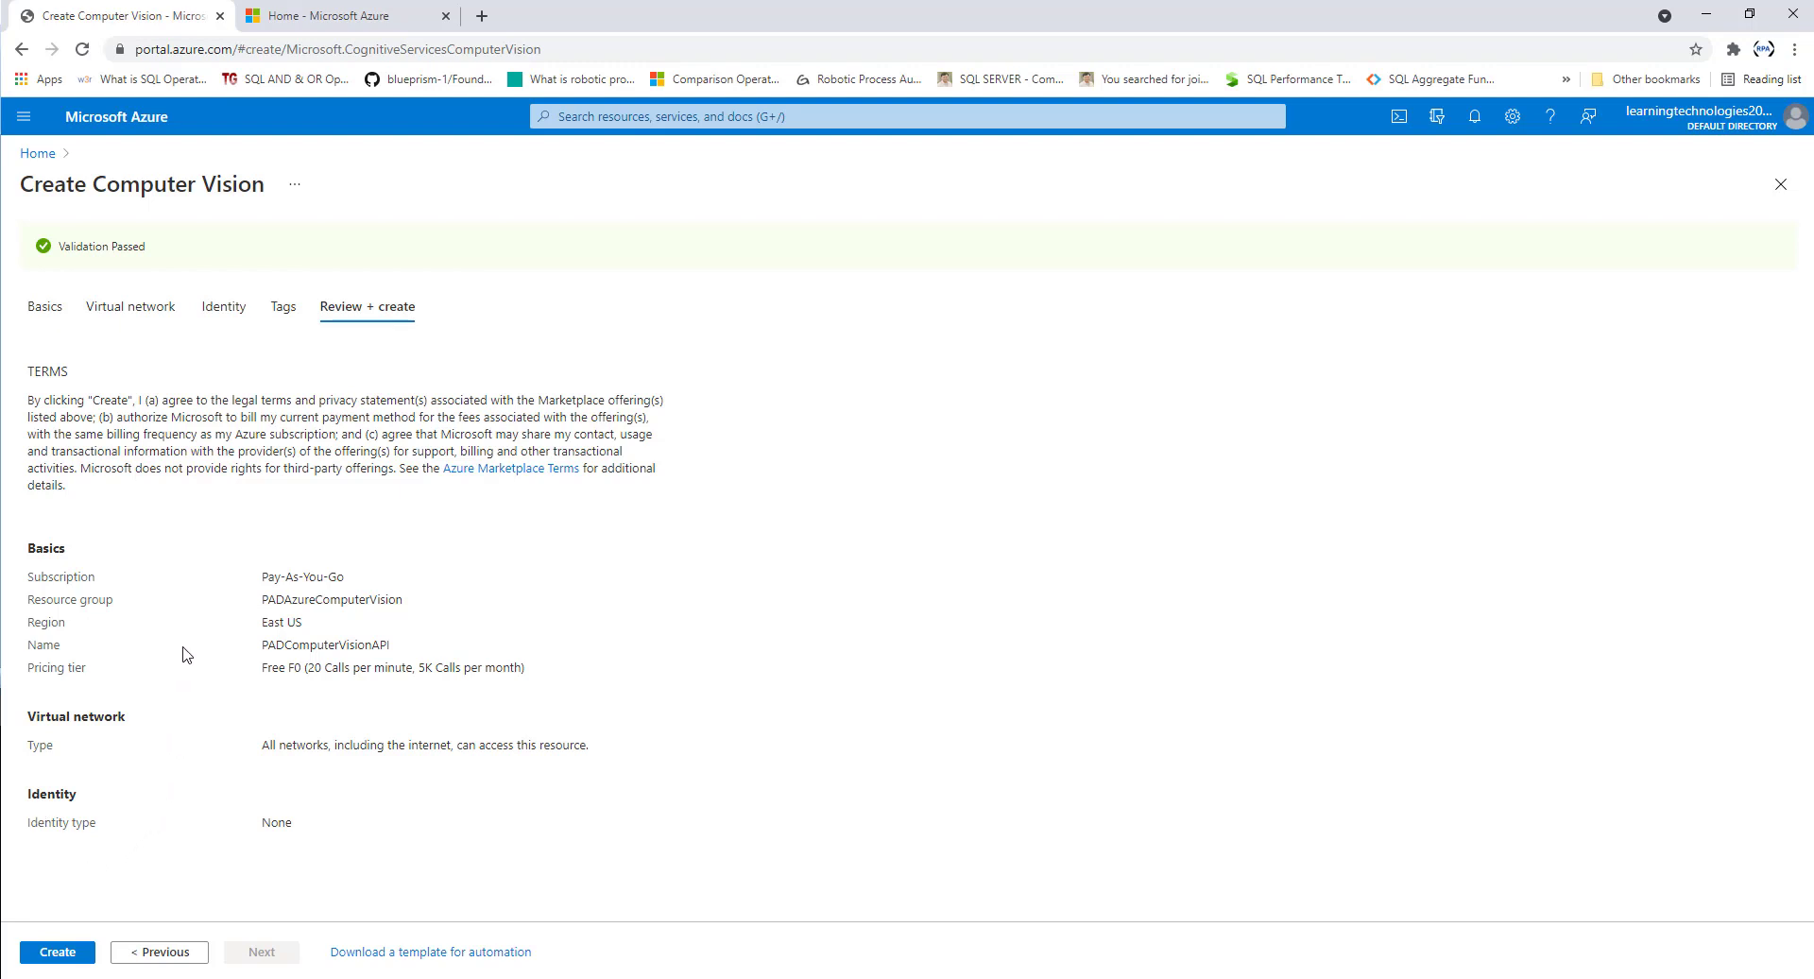
{"action": "left_click", "coordinate": [75, 957]}
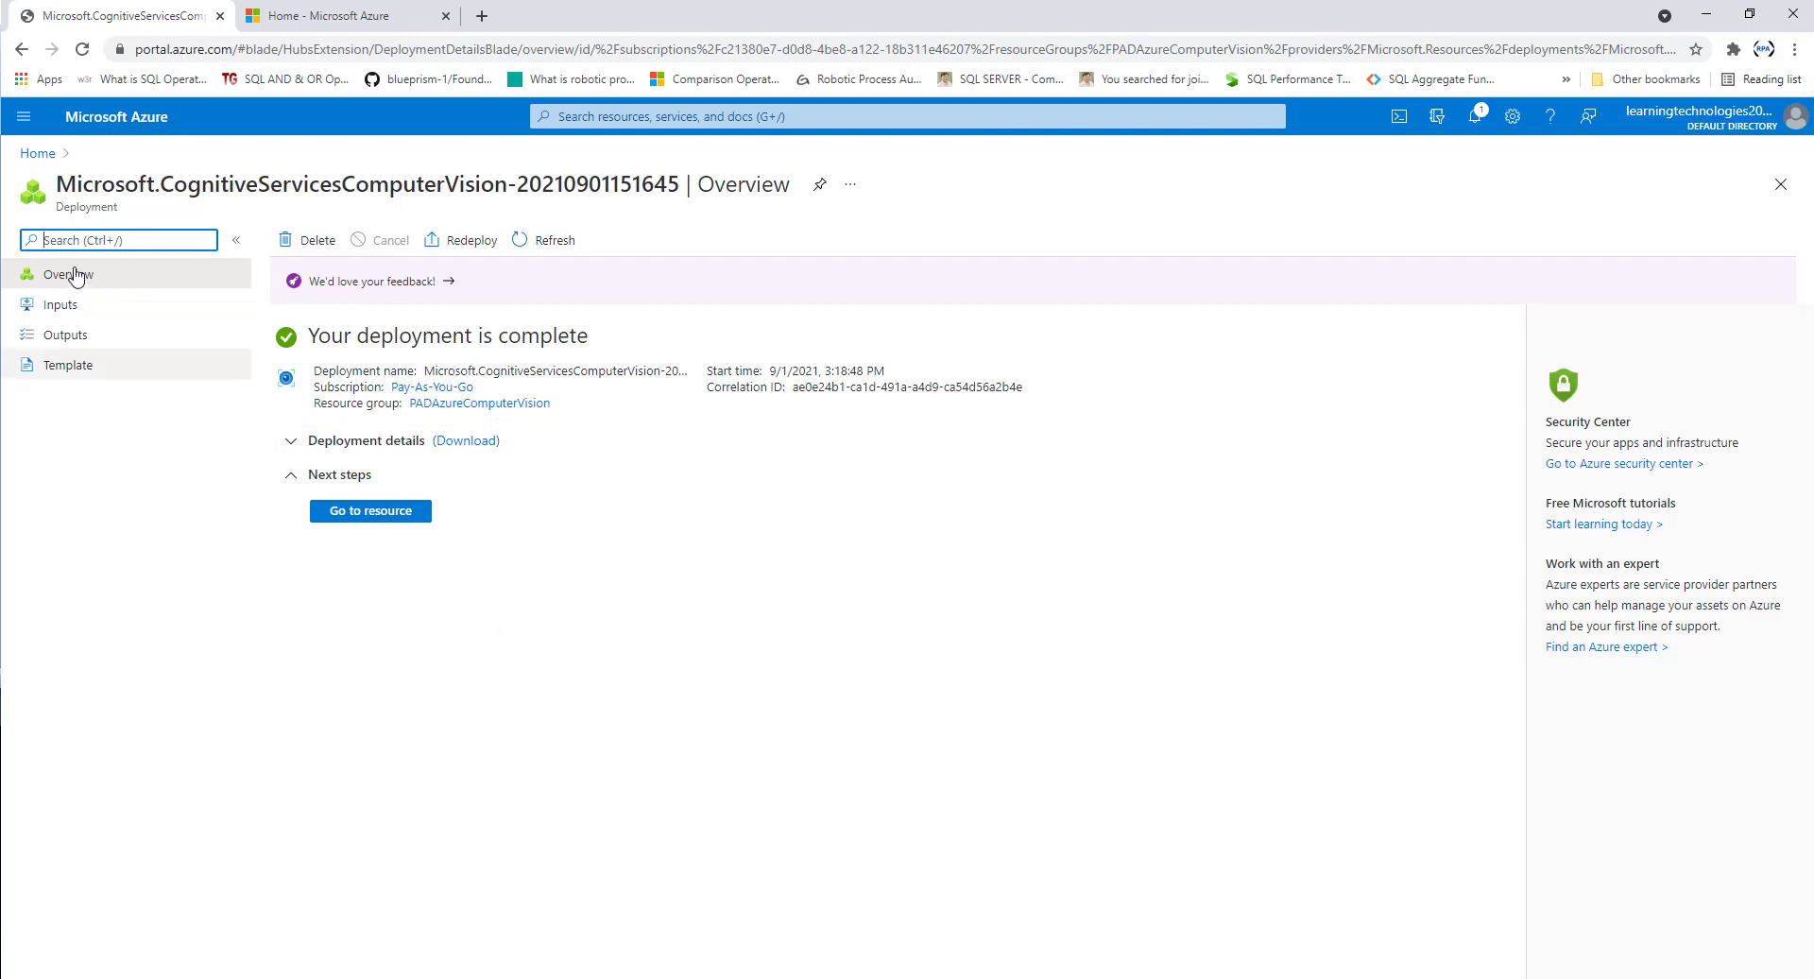
Look through the completed deployment's inputs, outputs and template, and return to its overview.
{"action": "left_click", "coordinate": [72, 304]}
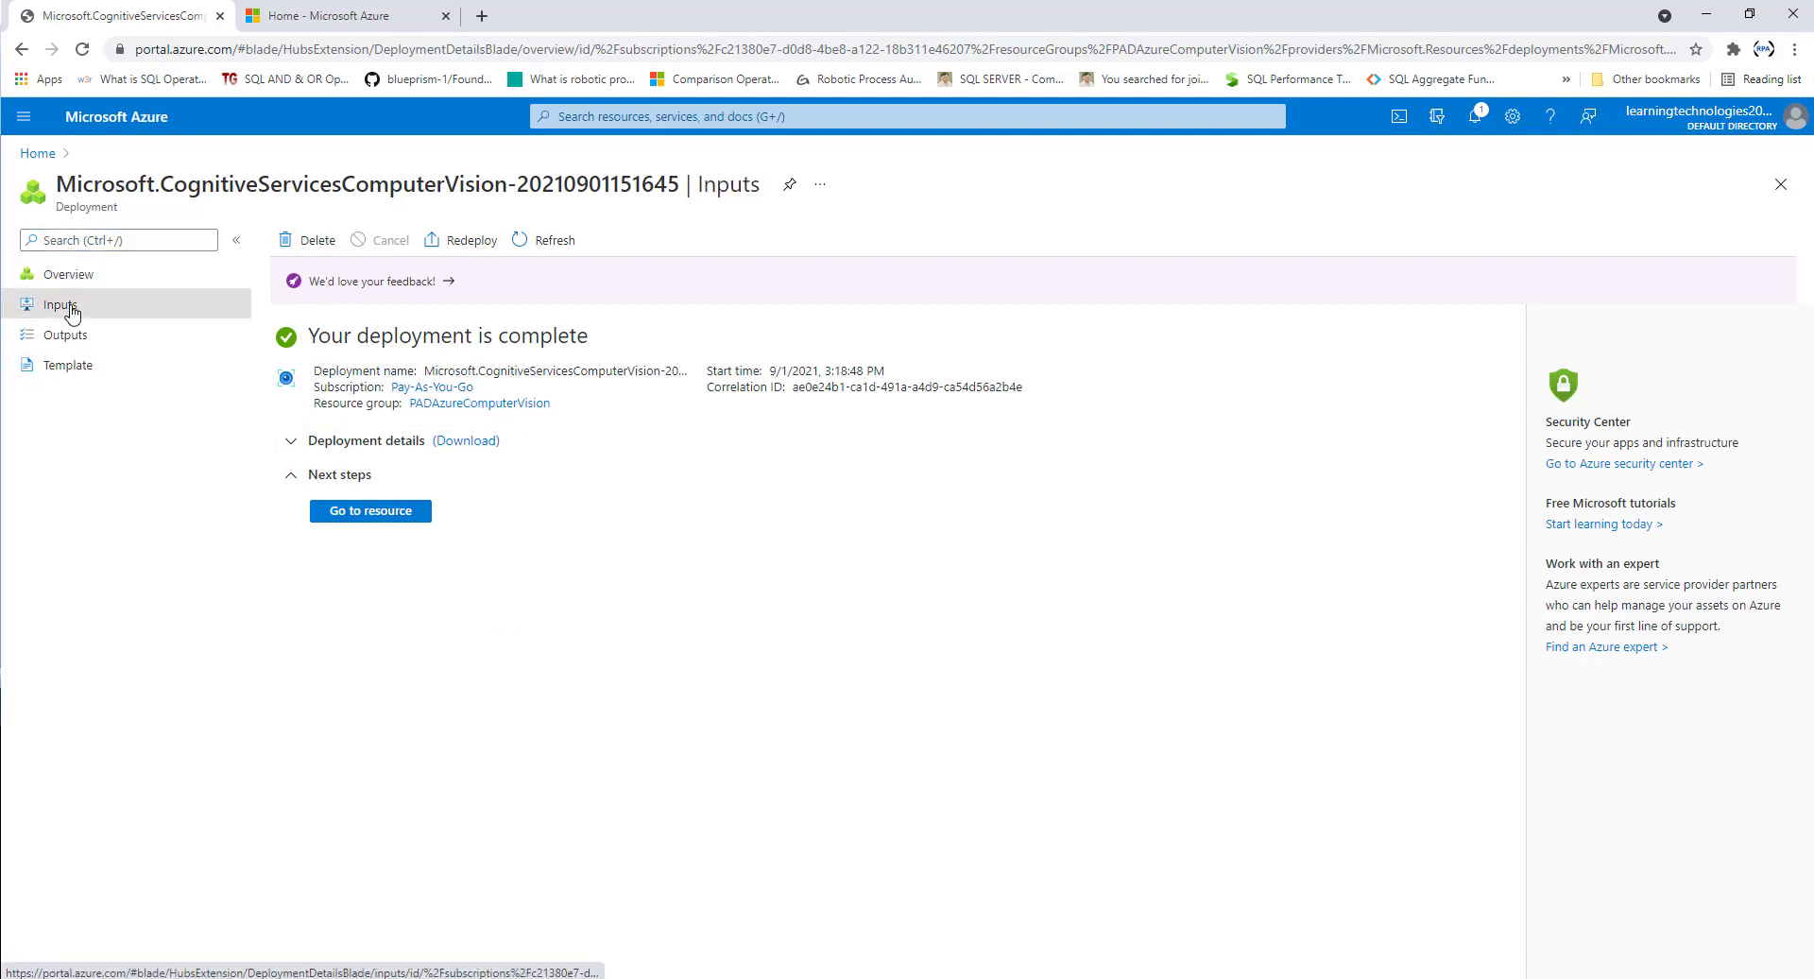
{"action": "left_click", "coordinate": [76, 343]}
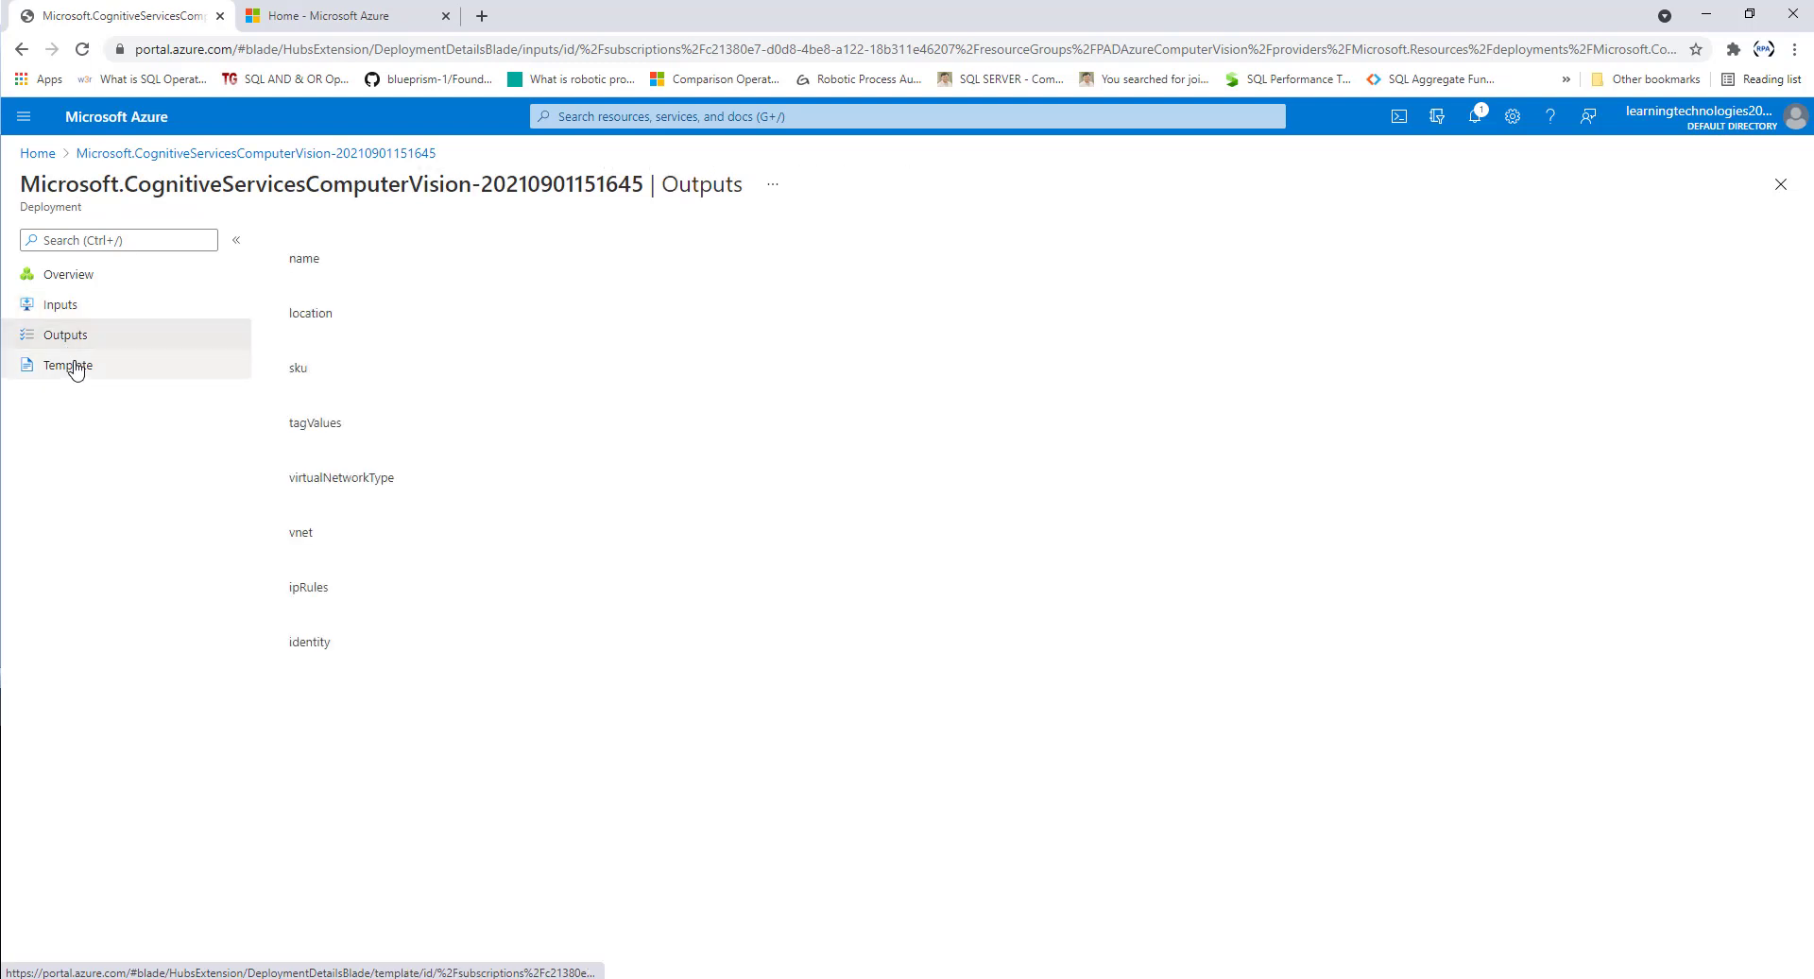
{"action": "left_click", "coordinate": [73, 364]}
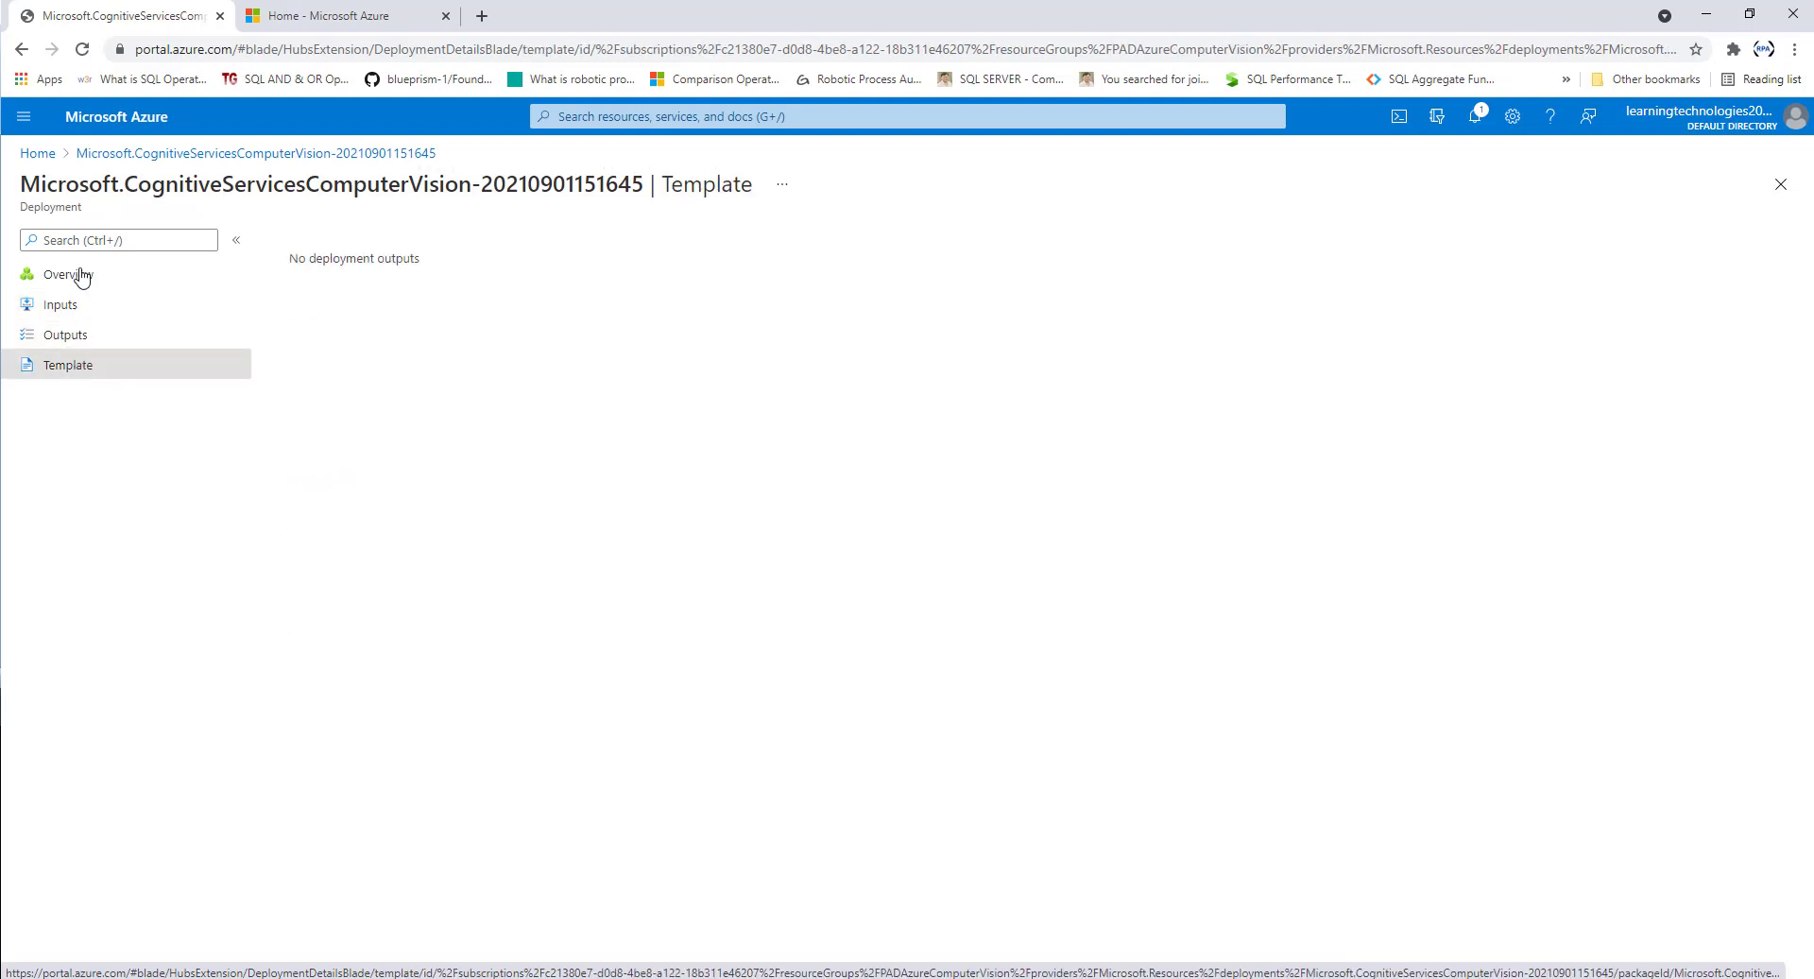
{"action": "left_click", "coordinate": [76, 275]}
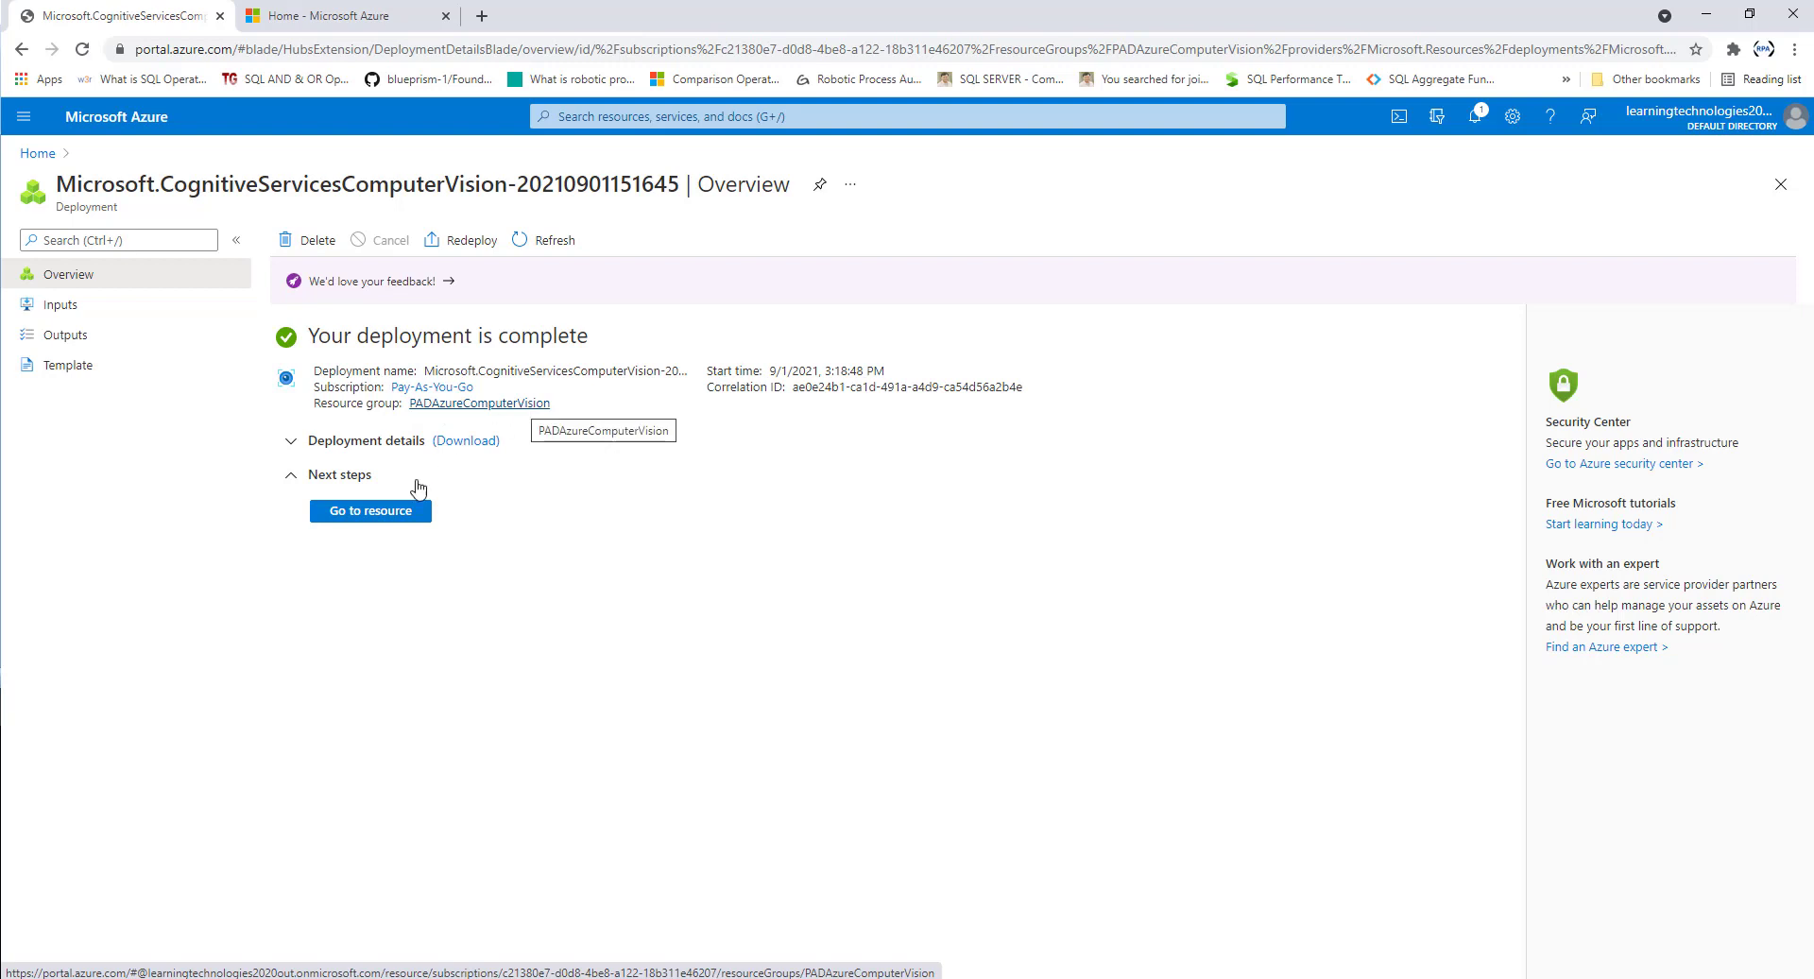
Go to the deployed PADComputerVisionAPI resource and examine Key 1 and the location/region in its keys and endpoint details.
{"action": "left_click", "coordinate": [378, 511]}
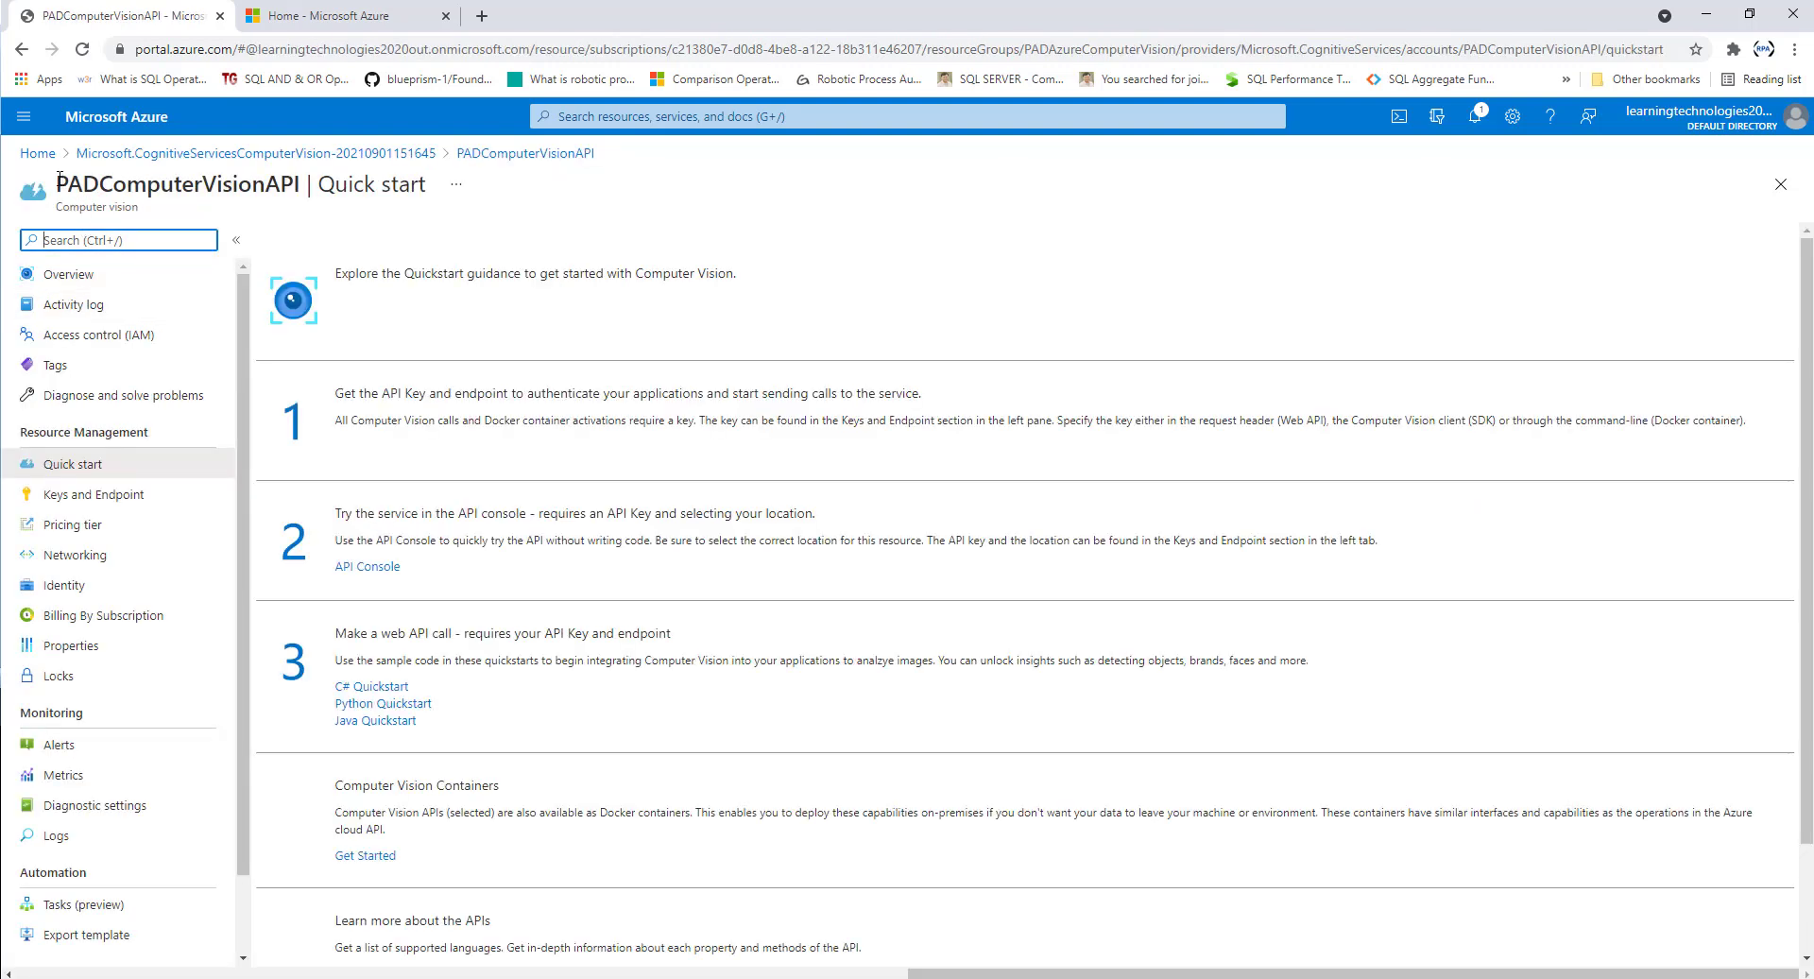
{"action": "left_click_drag", "start_coordinate": [58, 179], "coordinate": [308, 183]}
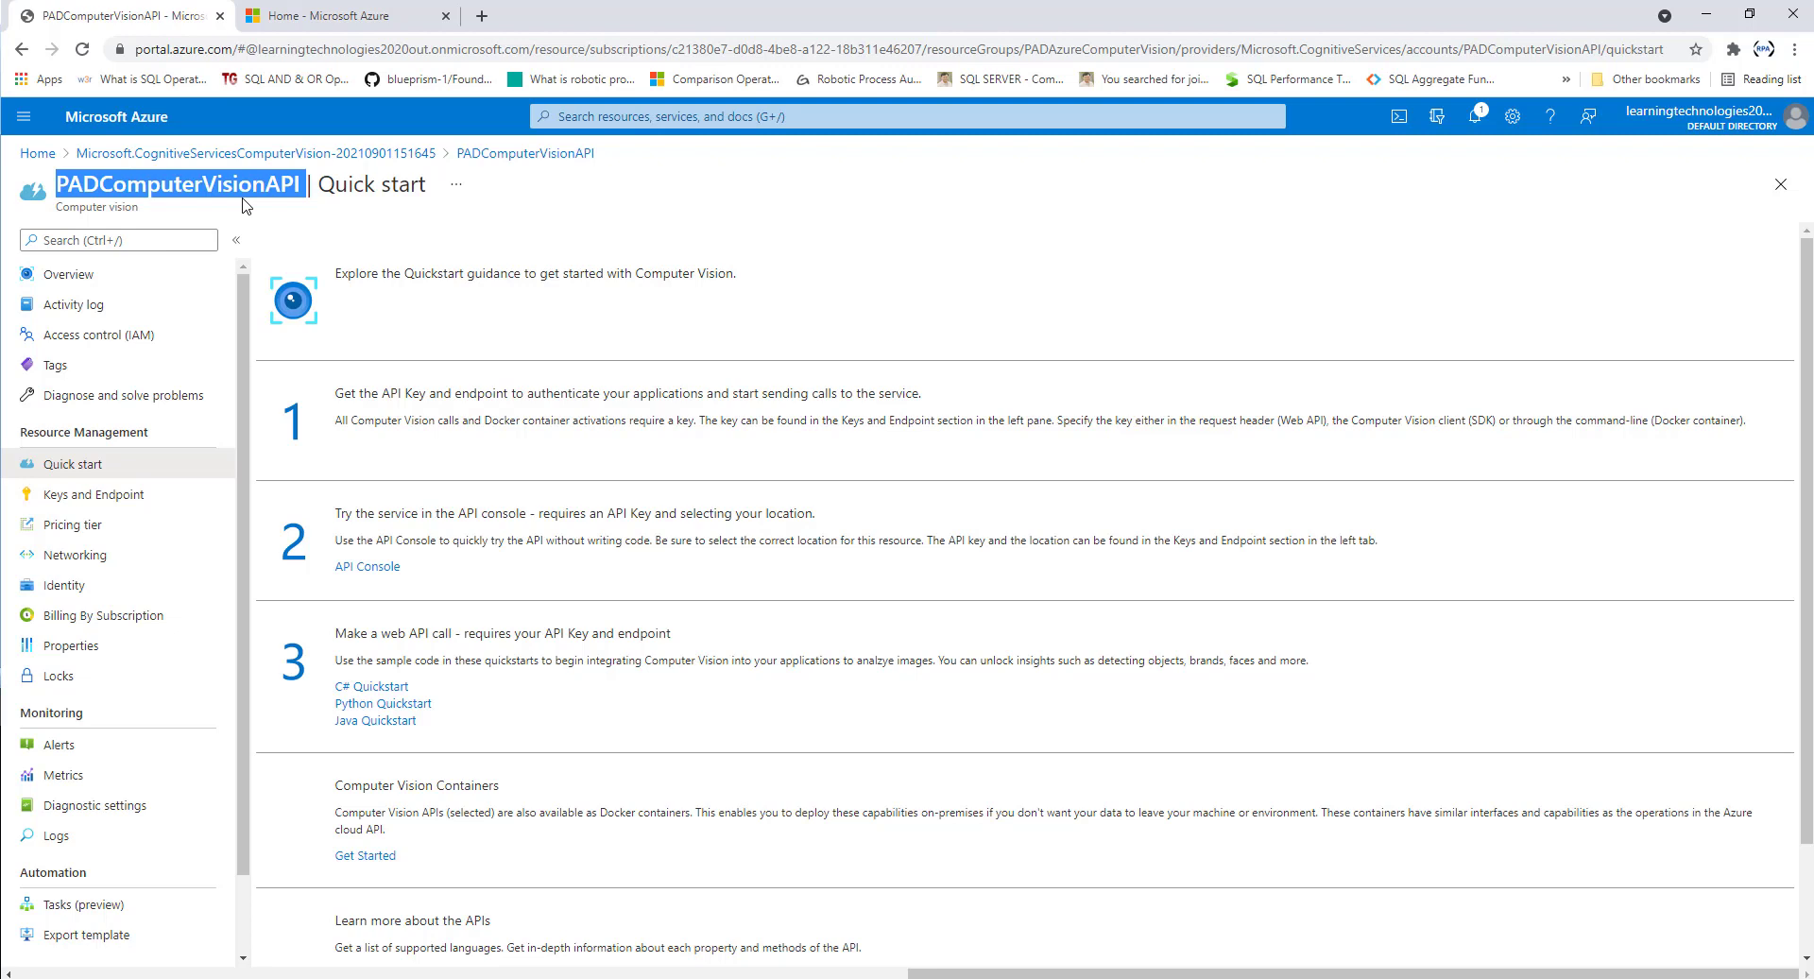
{"action": "left_click", "coordinate": [128, 506]}
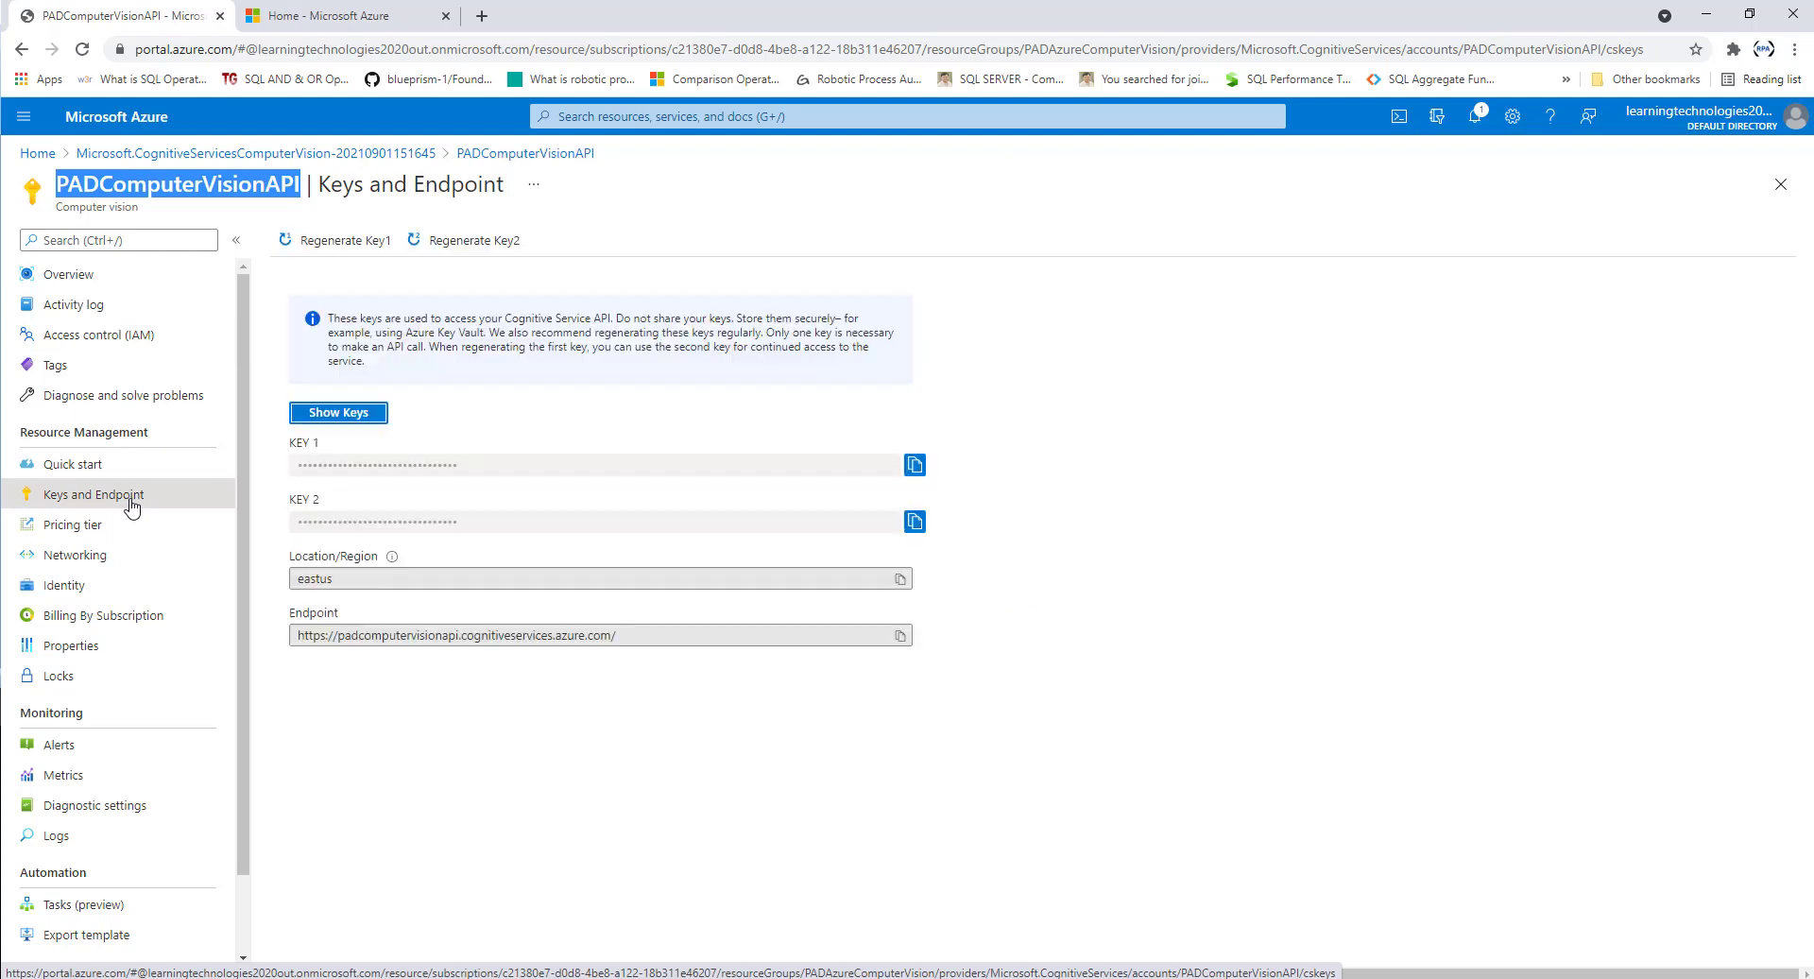
{"action": "left_click", "coordinate": [308, 450]}
{"action": "triple_click", "coordinate": [308, 446]}
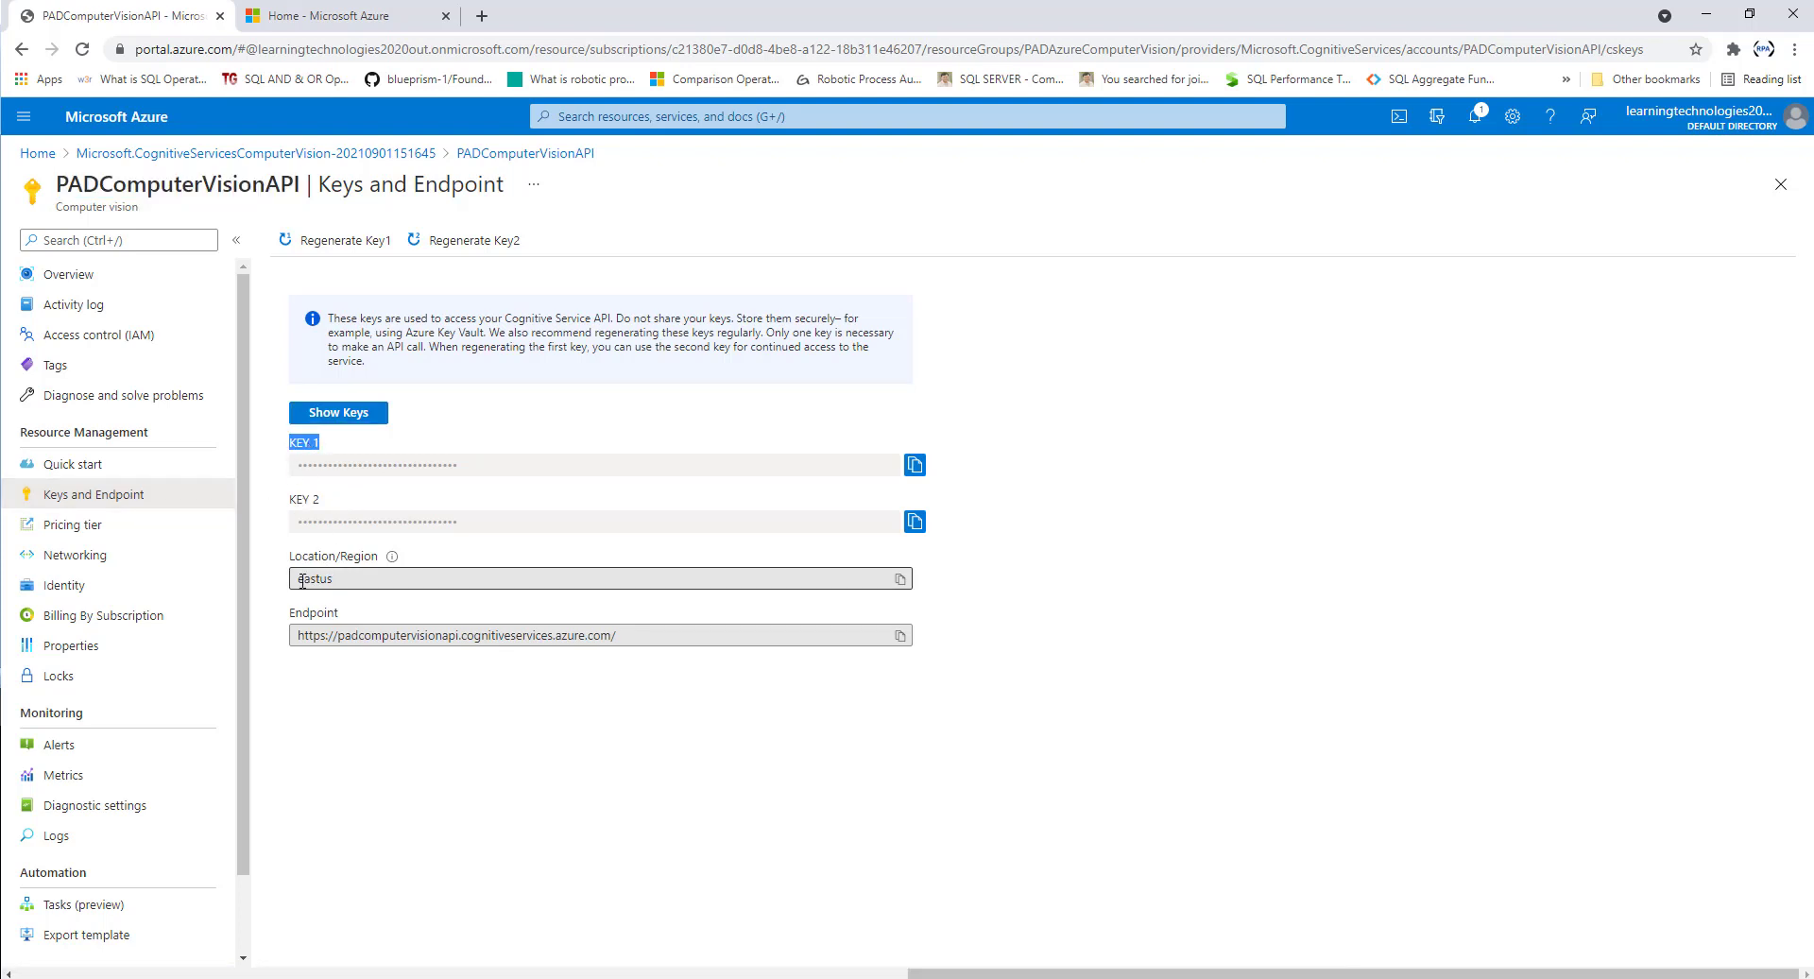
{"action": "mouse_move", "coordinate": [303, 557]}
{"action": "left_mouse_down"}
{"action": "mouse_move", "coordinate": [351, 564]}
{"action": "mouse_move", "coordinate": [296, 580]}
{"action": "left_mouse_up"}
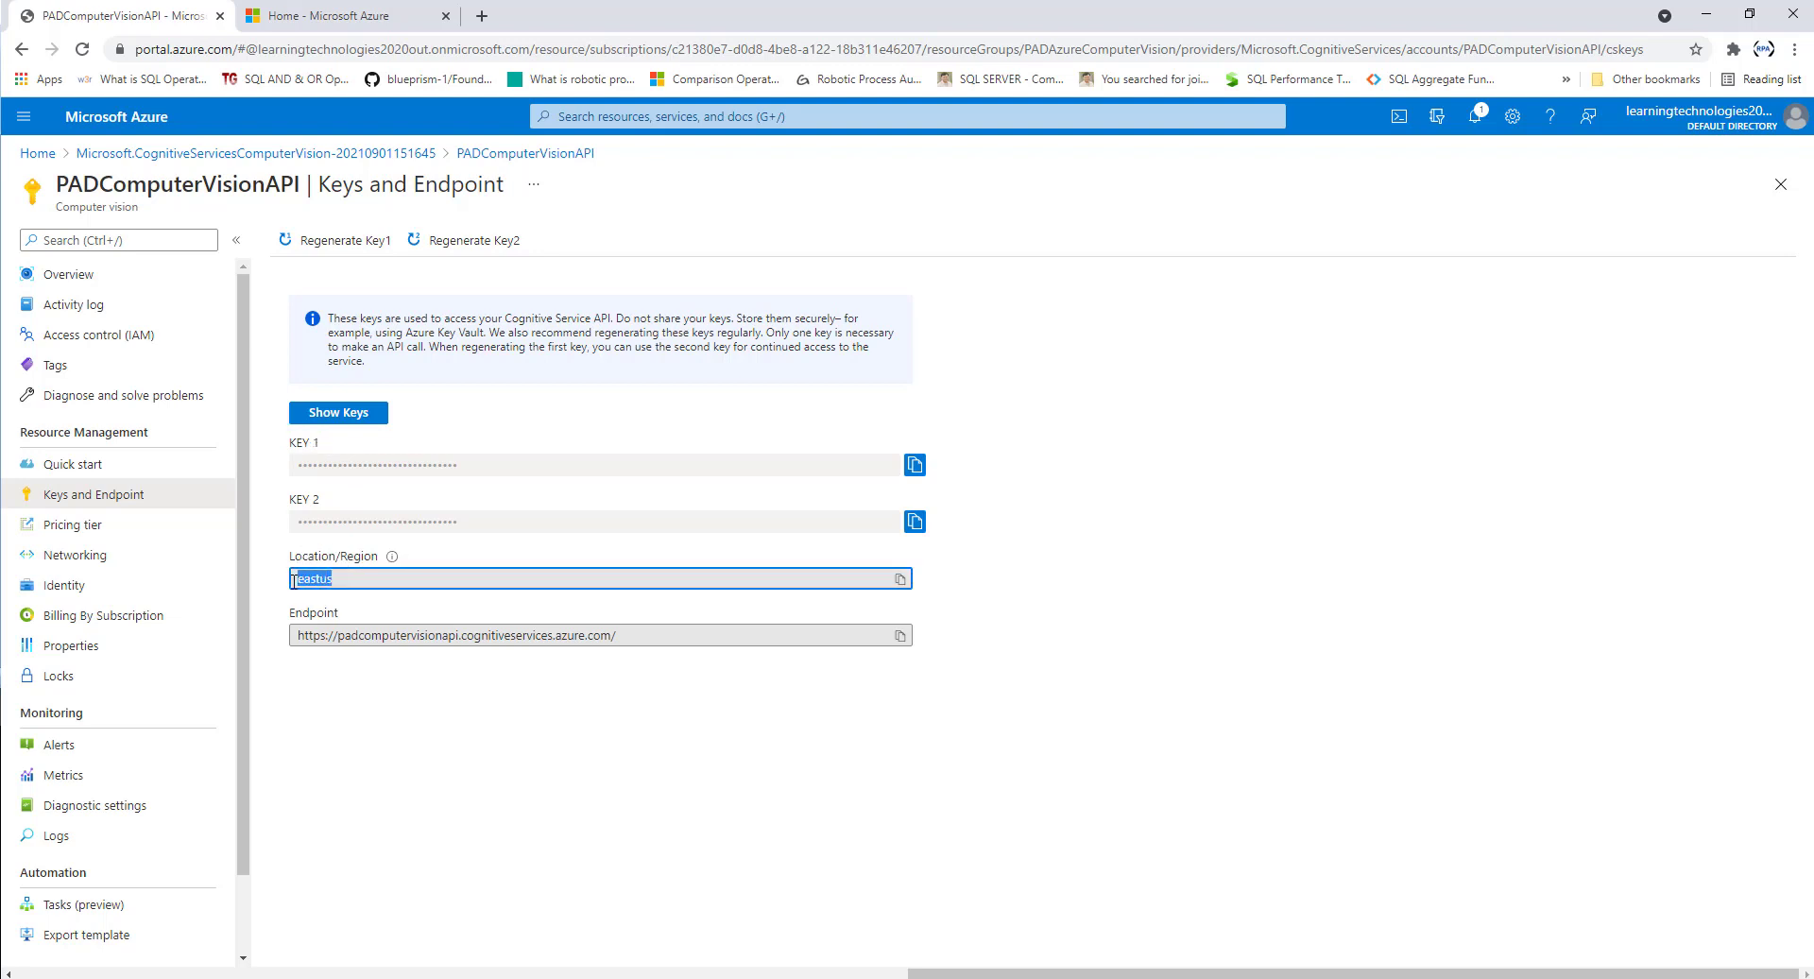